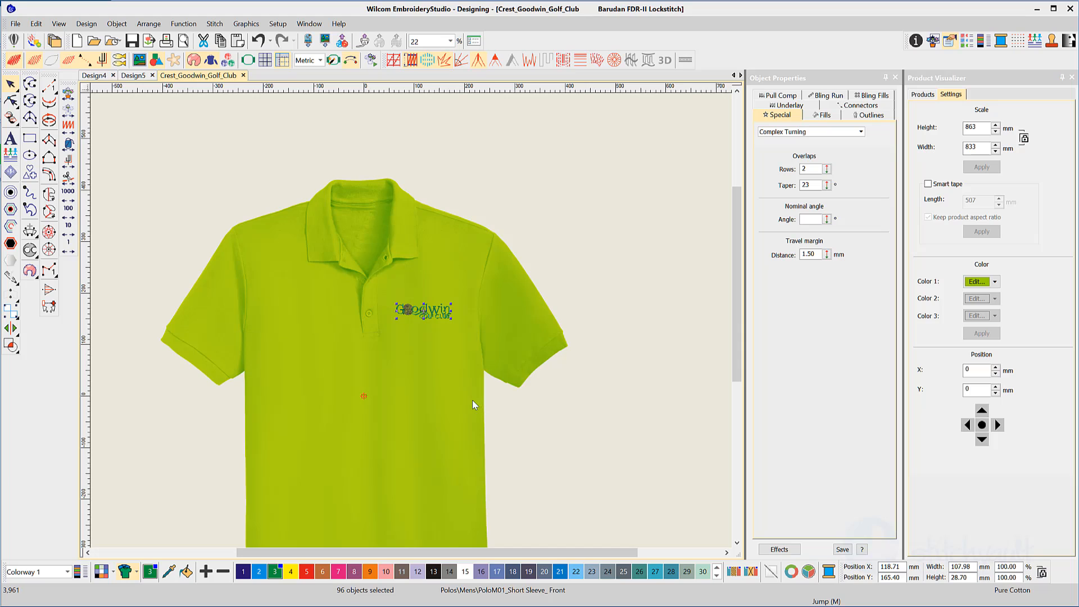
Zoom the Golf Ball2 canvas until the custom blue and white polo is fully visible.
{"action": "scroll", "coordinate": [397, 369], "scroll_direction": "up", "scroll_amount": 2}
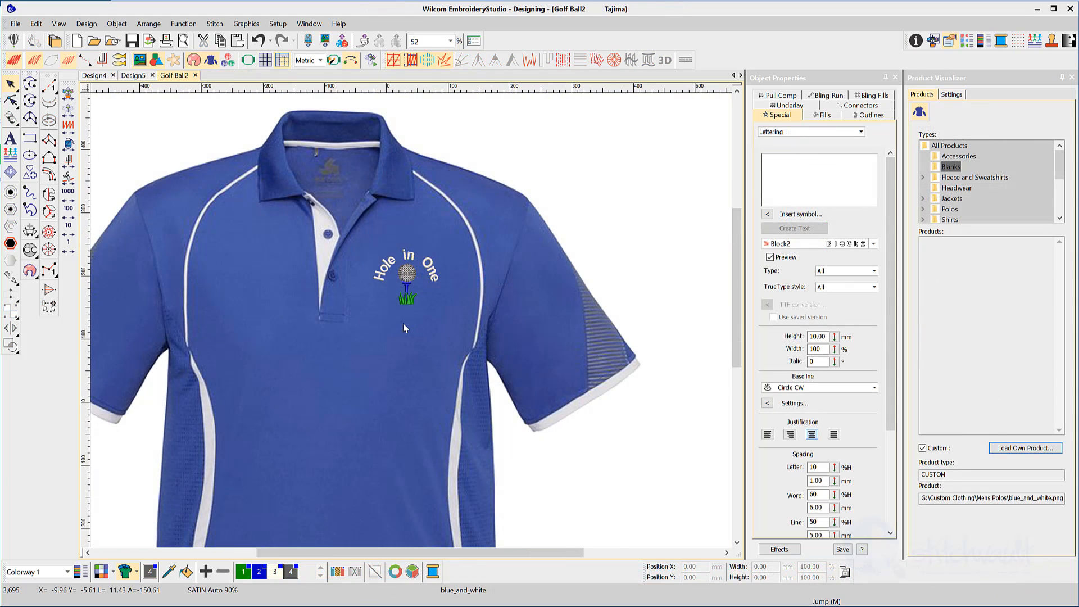
{"action": "scroll", "coordinate": [393, 336], "scroll_direction": "down", "scroll_amount": 1}
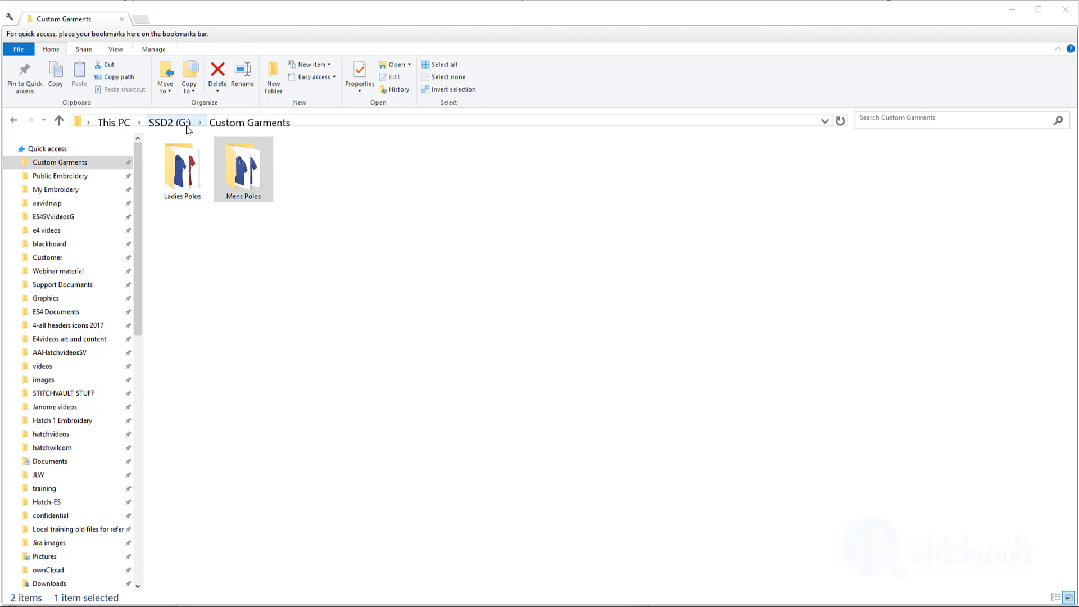
Open the Mens Polos folder in G:\Custom Garments to see the two polo JPGs.
{"action": "double_click", "coordinate": [242, 180]}
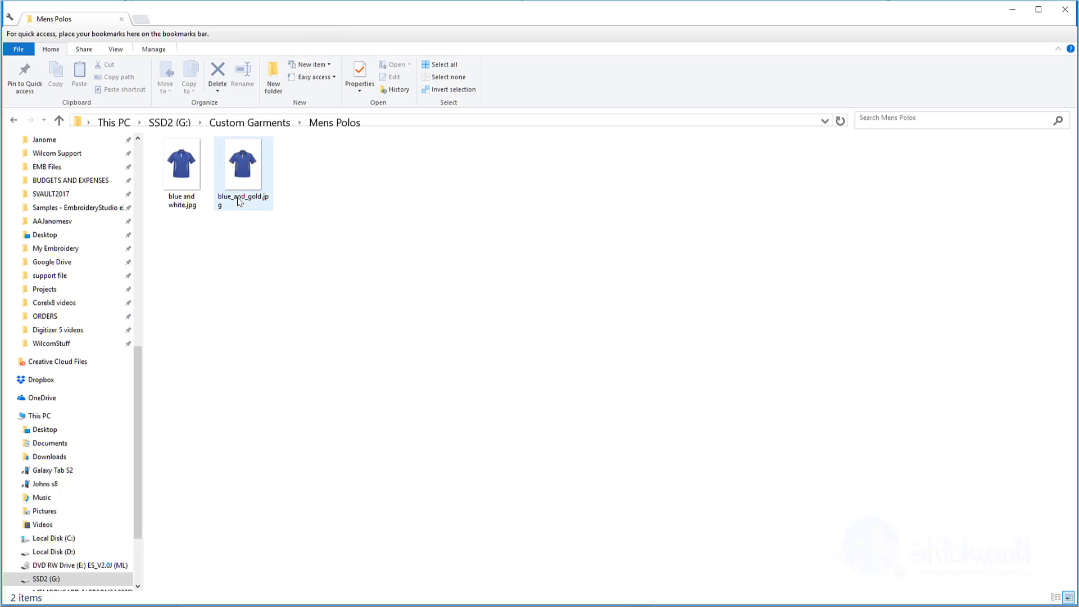
{"action": "mouse_move", "coordinate": [238, 201]}
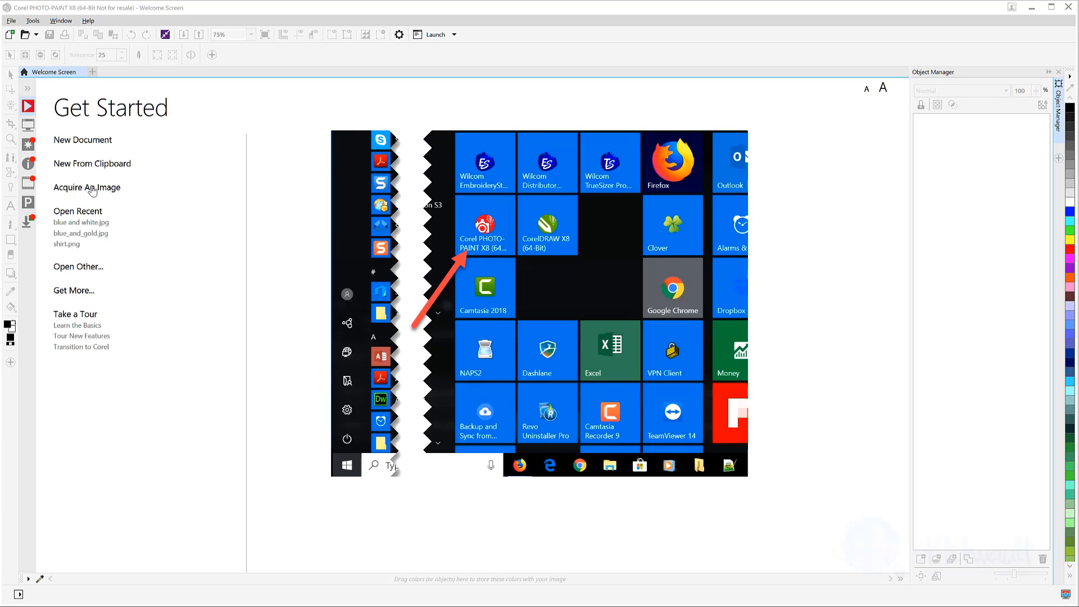
Create a 1,000 × 1,000 mm, 24-bit RGB image named 'transparent shirt' with no background.
{"action": "left_click", "coordinate": [90, 143]}
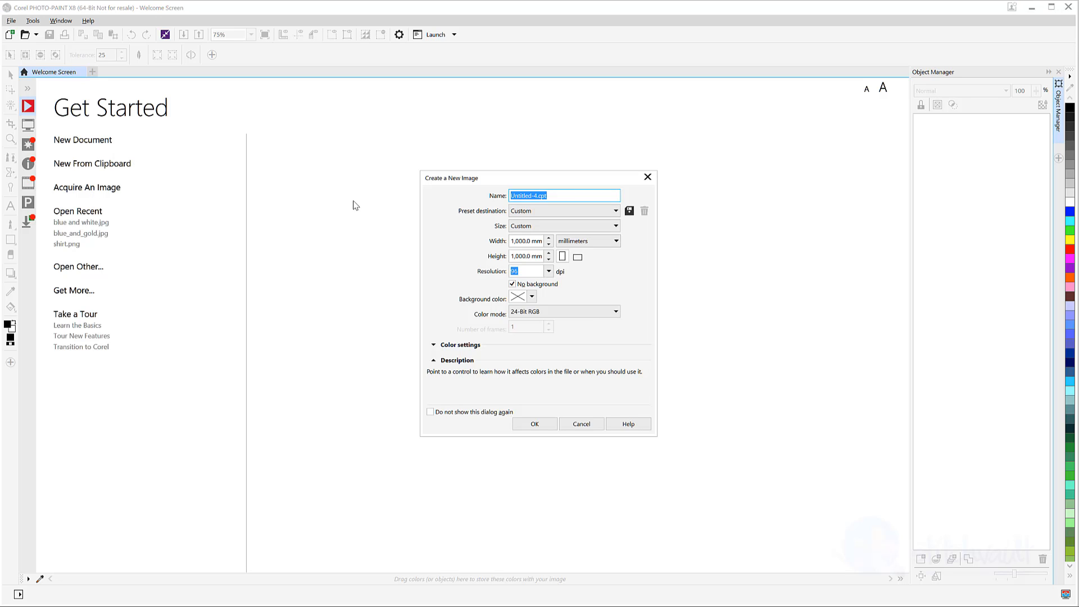
{"action": "type", "text": "tr"}
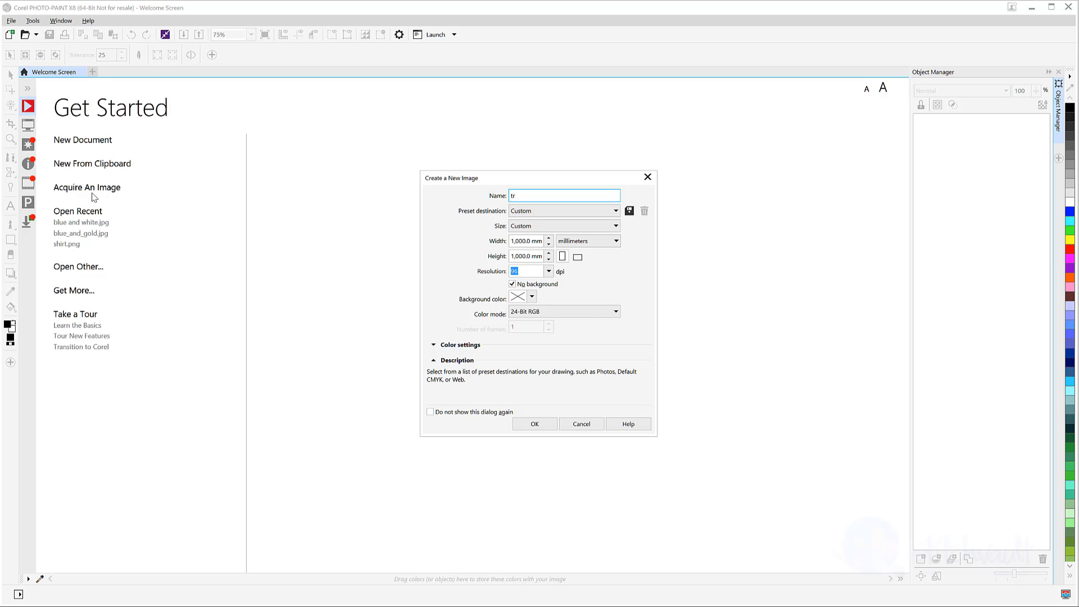
{"action": "type", "text": "ansparent shirt"}
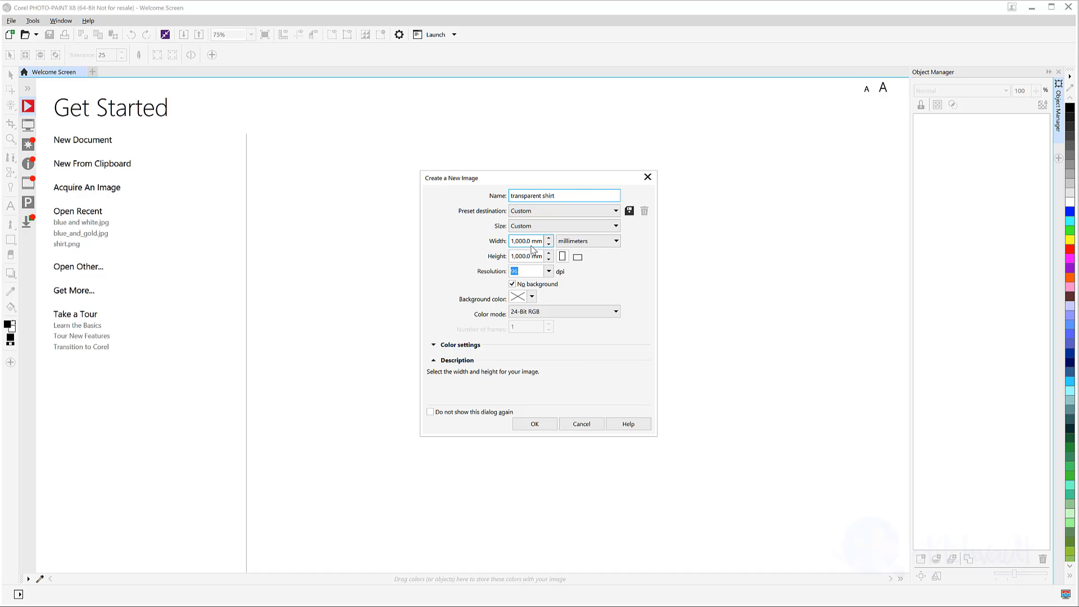
{"action": "left_click", "coordinate": [617, 242]}
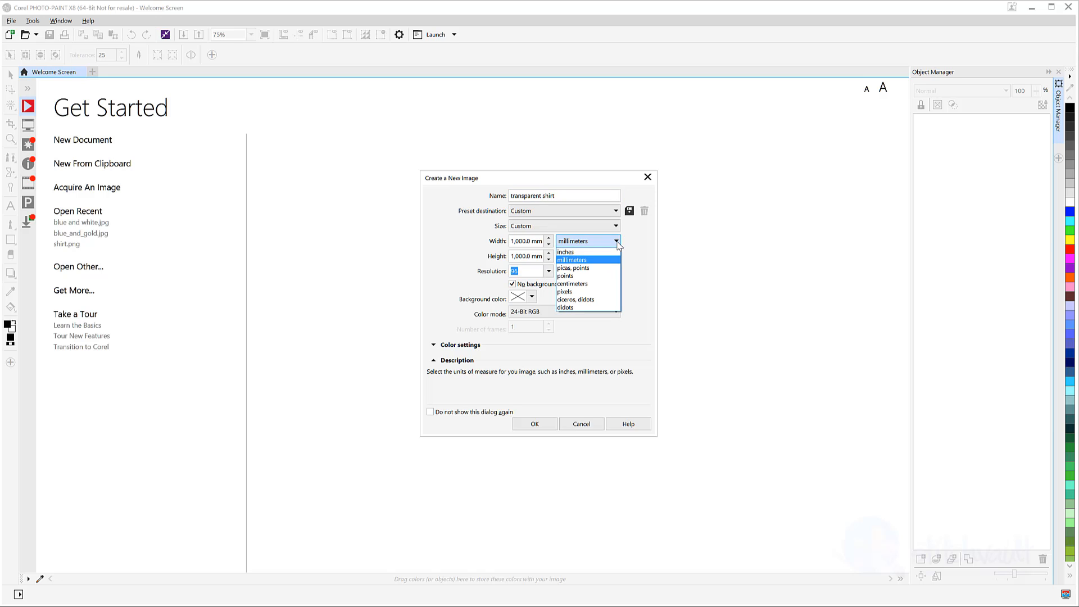
{"action": "left_click", "coordinate": [599, 261]}
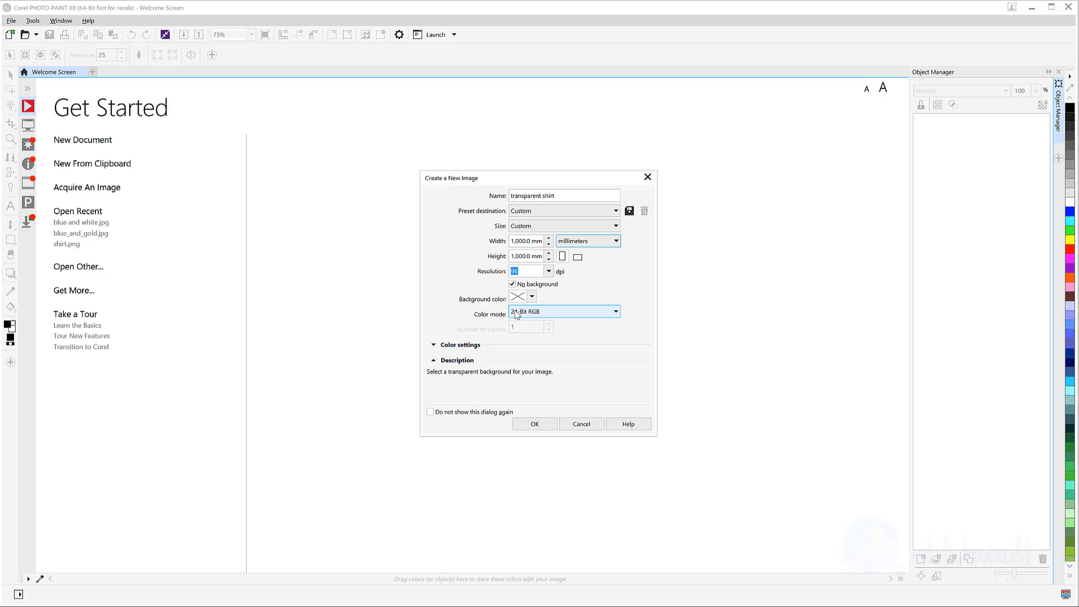
{"action": "key", "text": "Return"}
{"action": "left_click", "coordinate": [11, 22]}
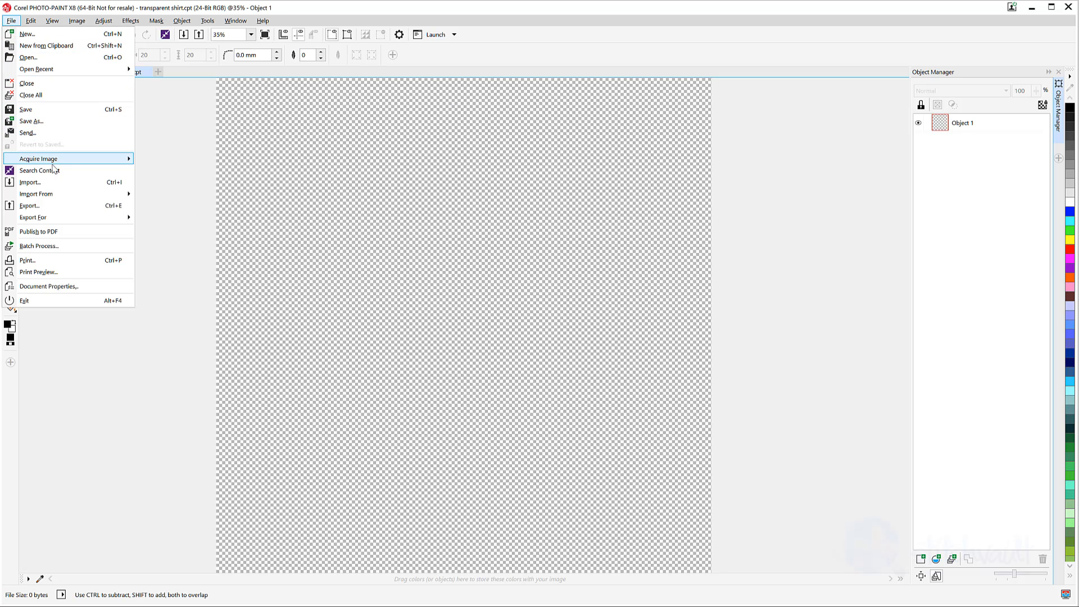
Import blue and white.jpg and drag it to fill the canvas height as Object 2.
{"action": "left_click", "coordinate": [29, 183]}
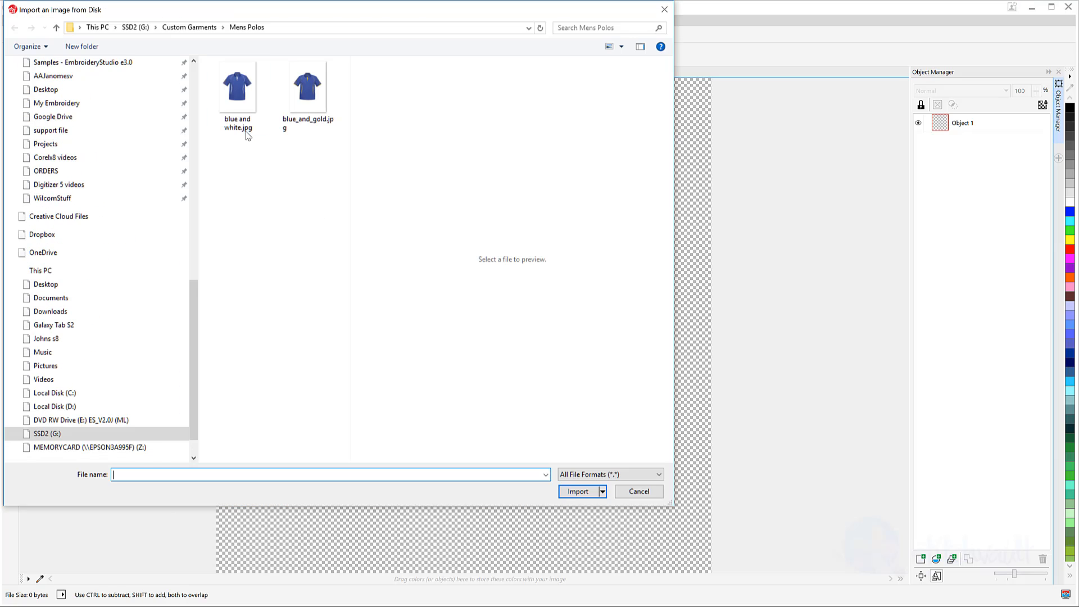
{"action": "left_click", "coordinate": [243, 111]}
{"action": "left_click", "coordinate": [577, 491]}
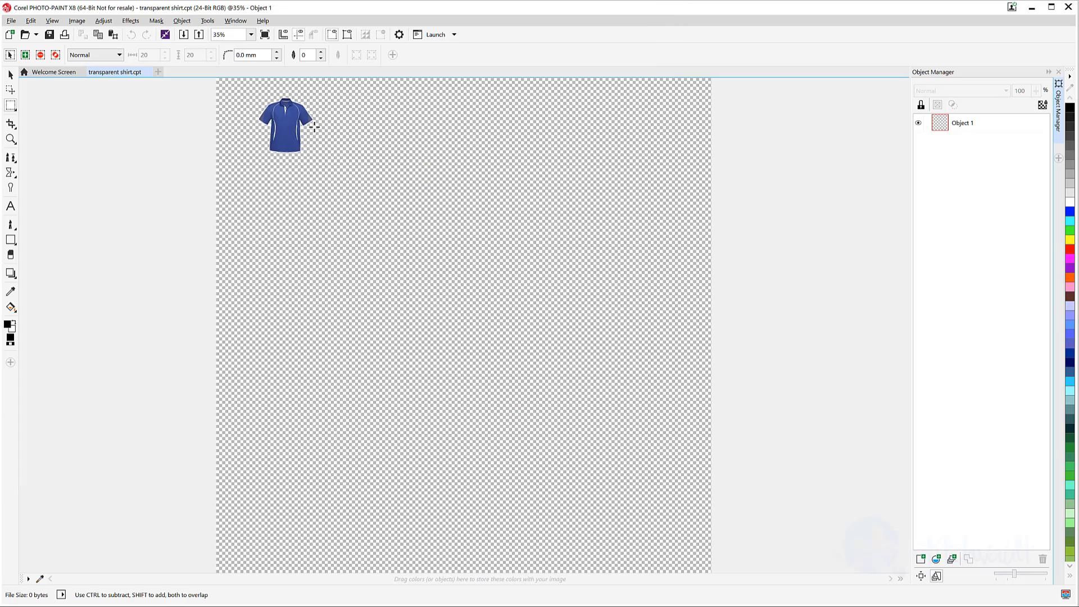
{"action": "left_click_drag", "start_coordinate": [298, 79], "coordinate": [647, 572]}
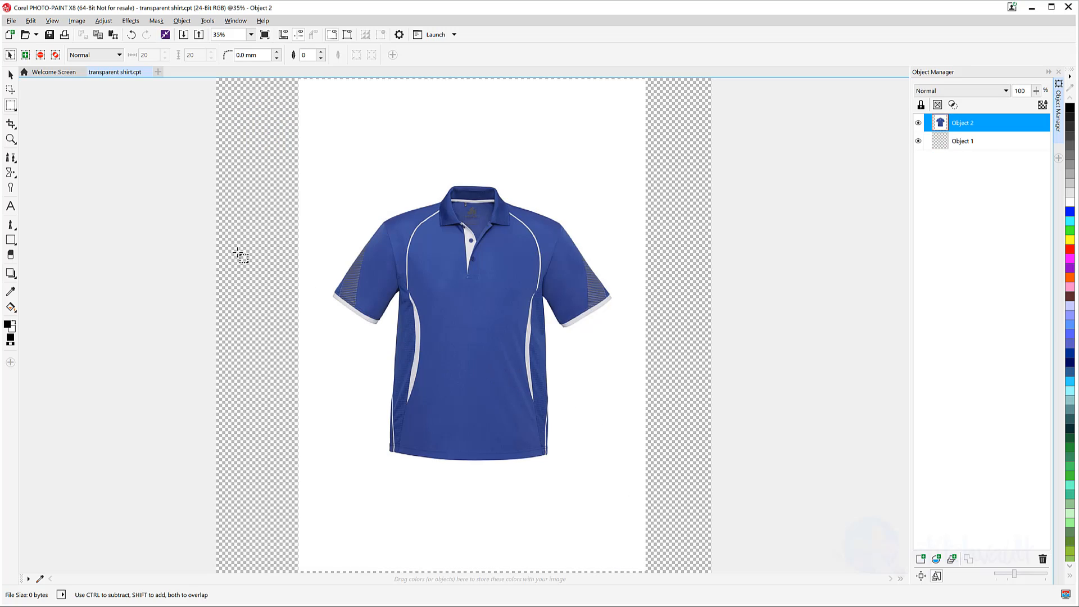
Select the white background with the Magic Wand at tolerance 7 and delete it.
{"action": "left_click", "coordinate": [17, 112]}
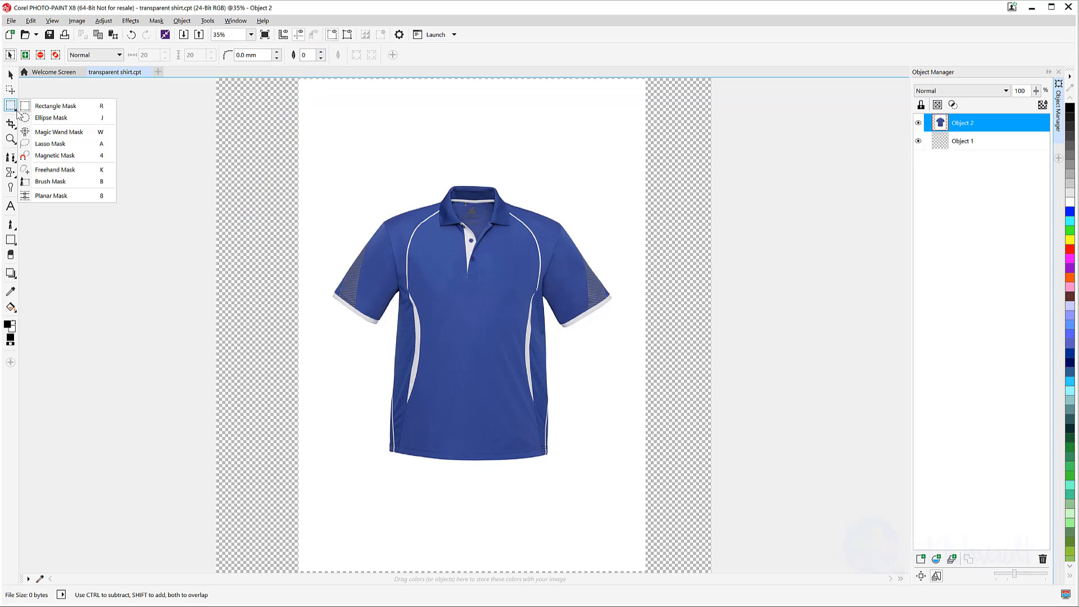
{"action": "left_click", "coordinate": [36, 131]}
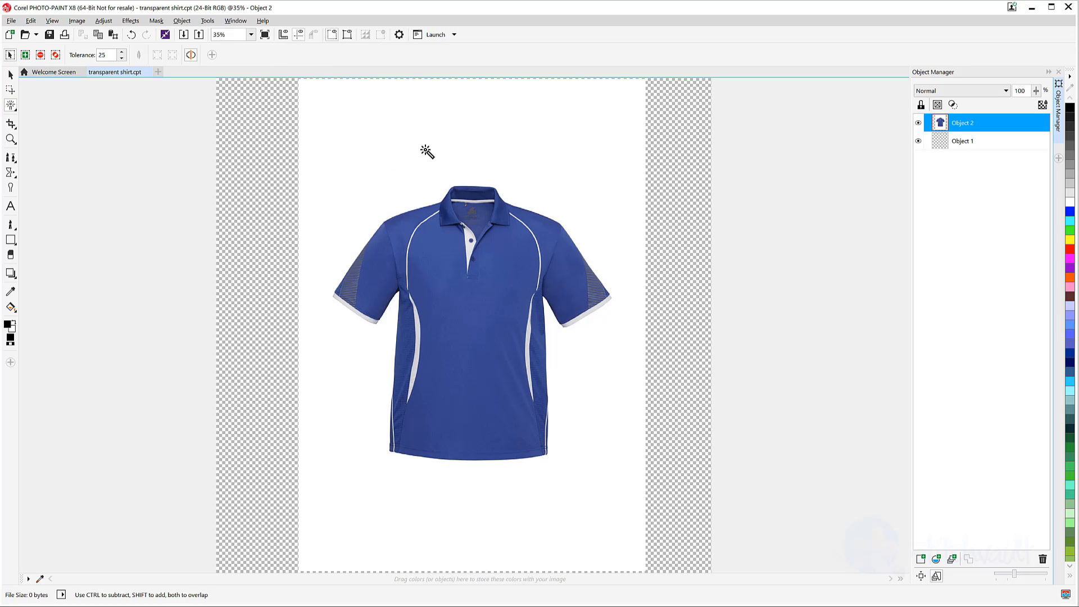
{"action": "left_click", "coordinate": [424, 149]}
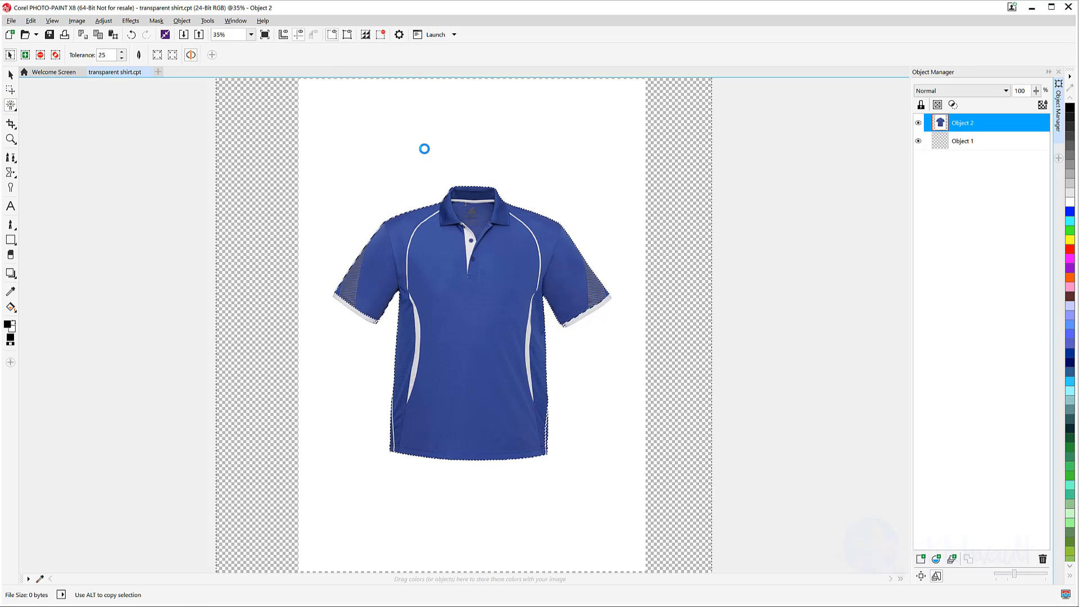
{"action": "scroll", "coordinate": [582, 347], "scroll_direction": "up", "scroll_amount": 2}
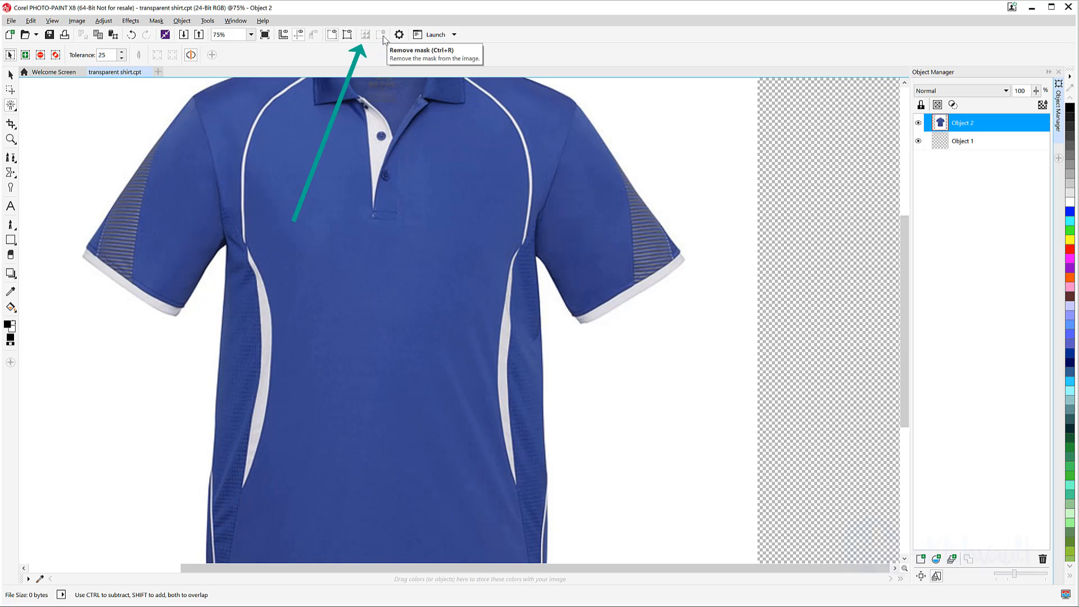
{"action": "left_click", "coordinate": [383, 36]}
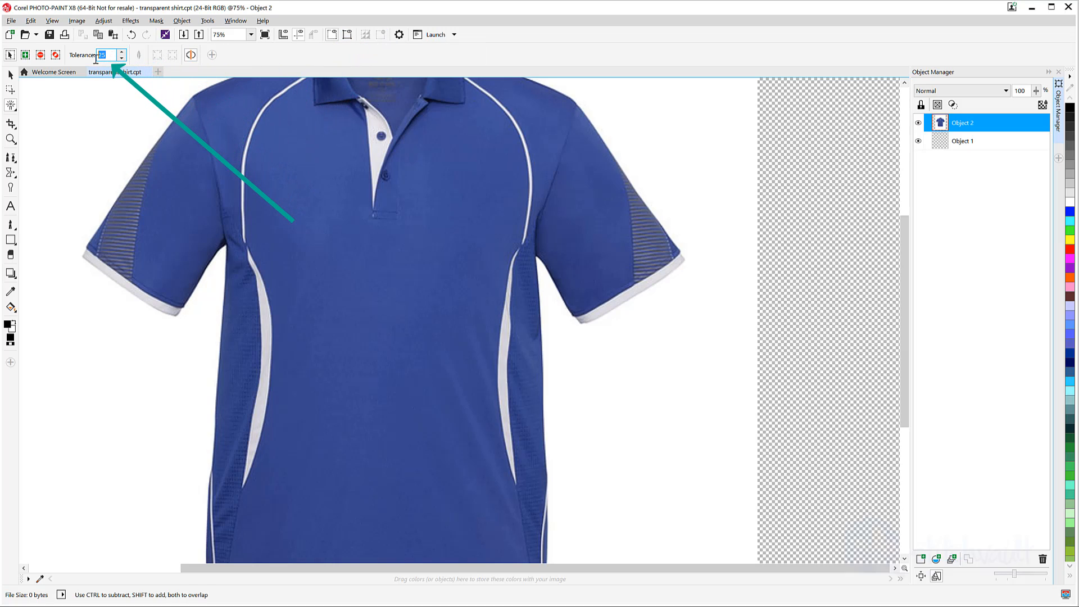
{"action": "type", "text": "7"}
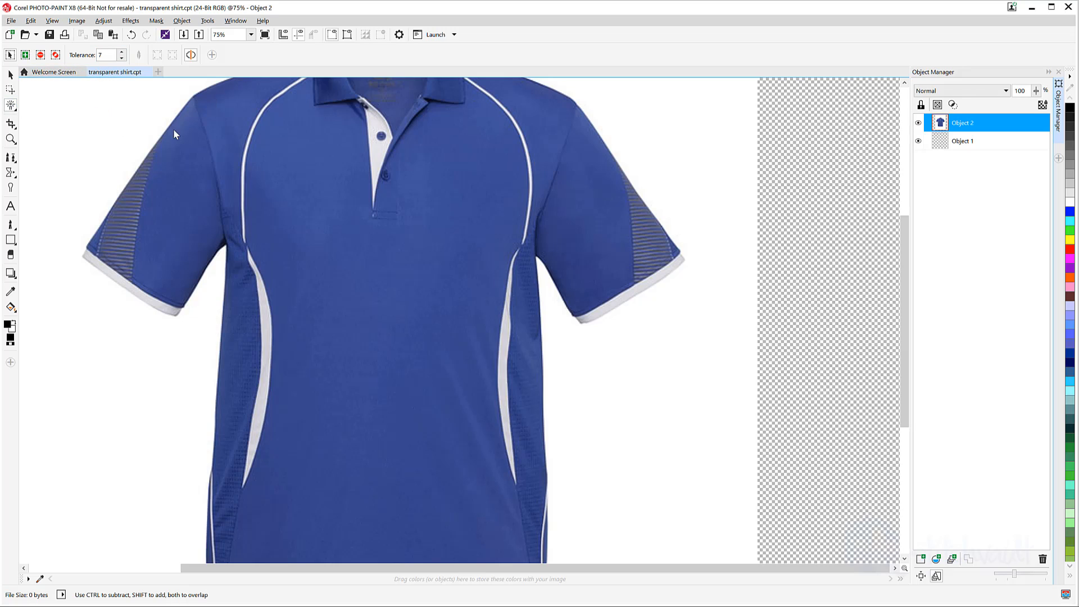
{"action": "left_click", "coordinate": [664, 188]}
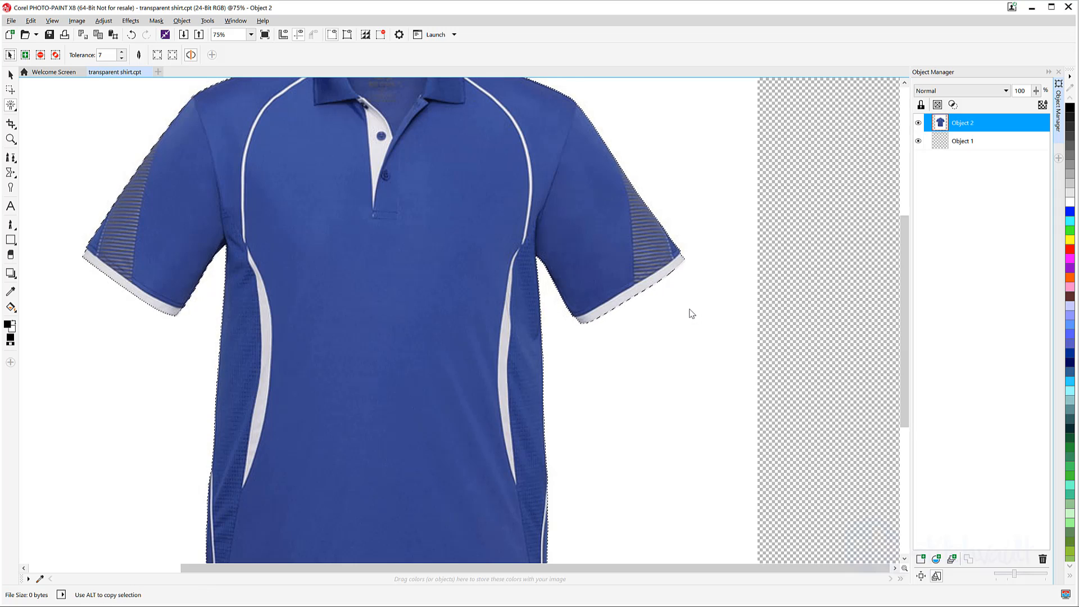
{"action": "key", "text": "Delete"}
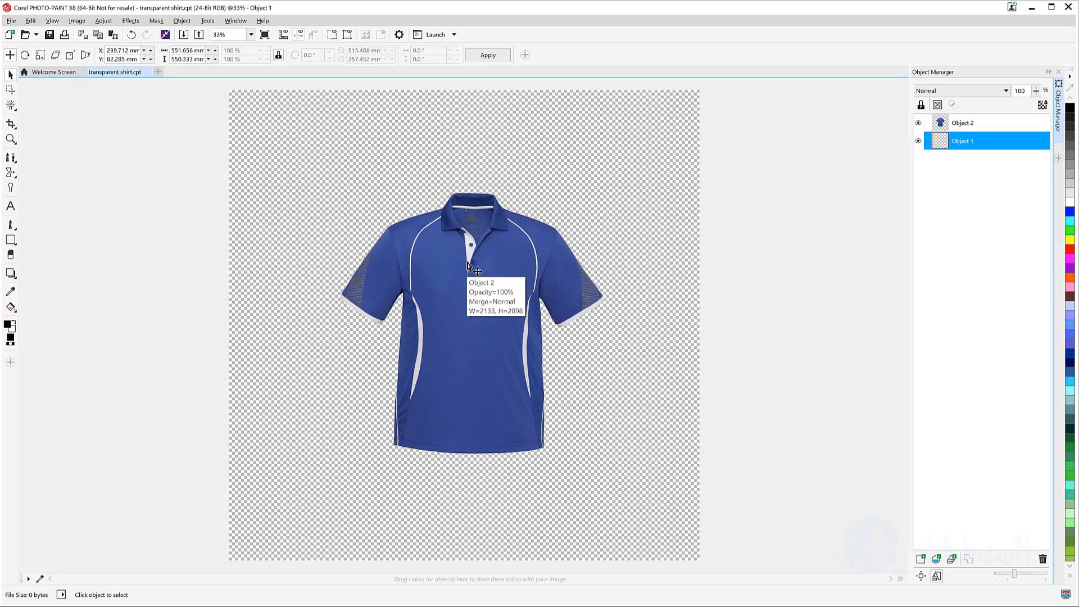
Resize the polo object to 805 mm wide and centre it on the canvas.
{"action": "left_click", "coordinate": [468, 266]}
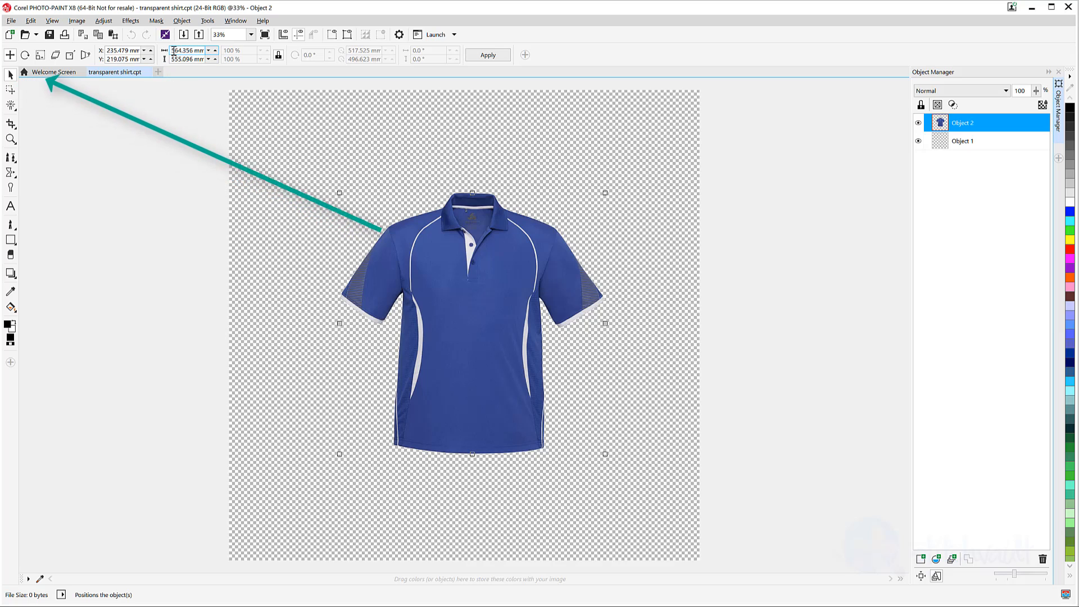
{"action": "left_click_drag", "start_coordinate": [175, 51], "coordinate": [215, 51]}
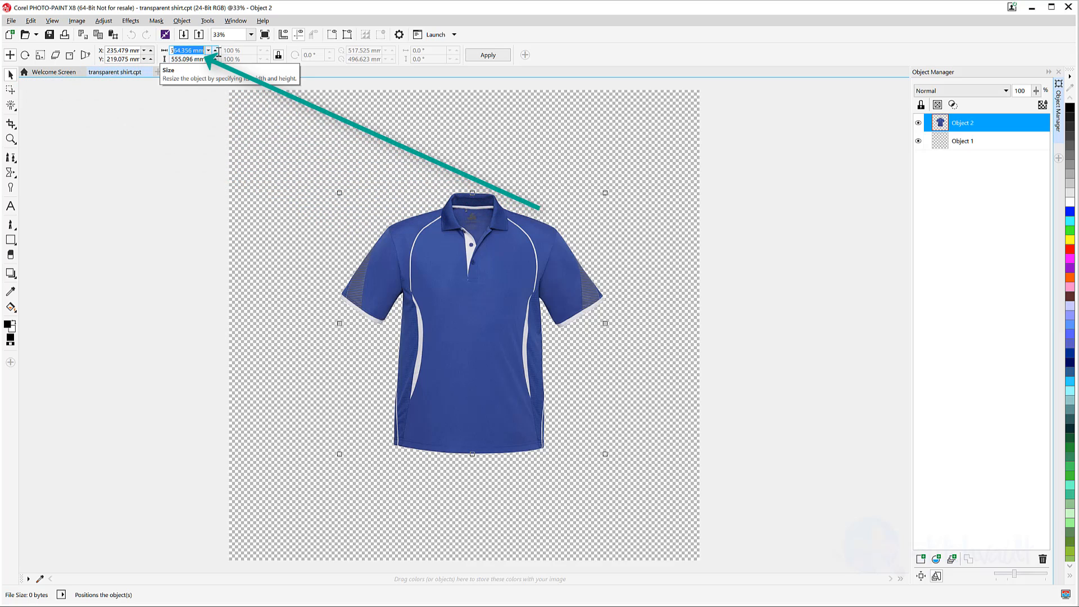
{"action": "type", "text": "3"}
{"action": "key", "text": "Return"}
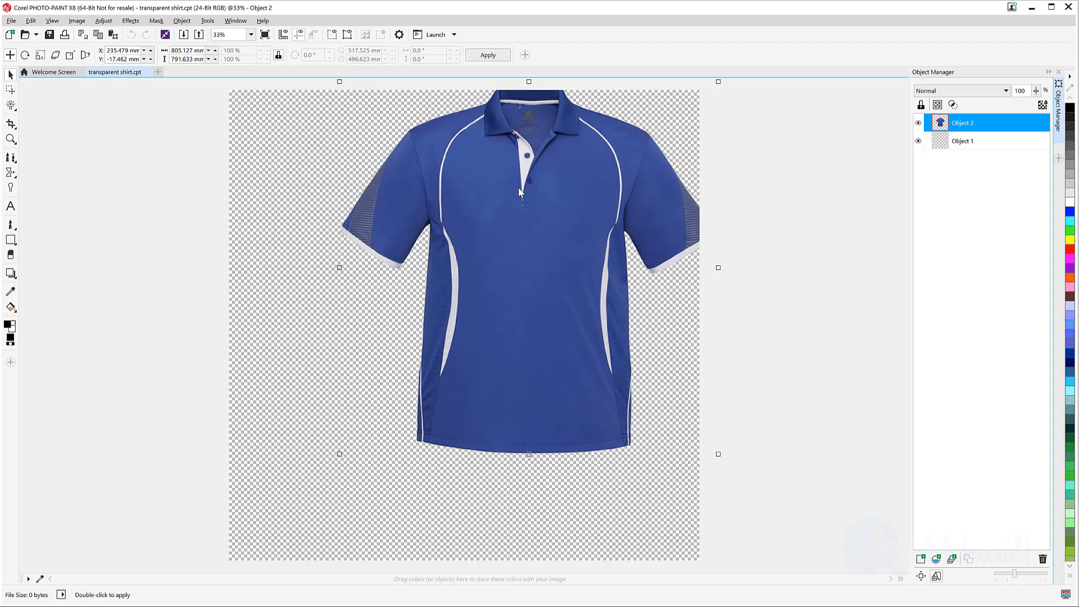
{"action": "left_click_drag", "start_coordinate": [518, 187], "coordinate": [470, 229]}
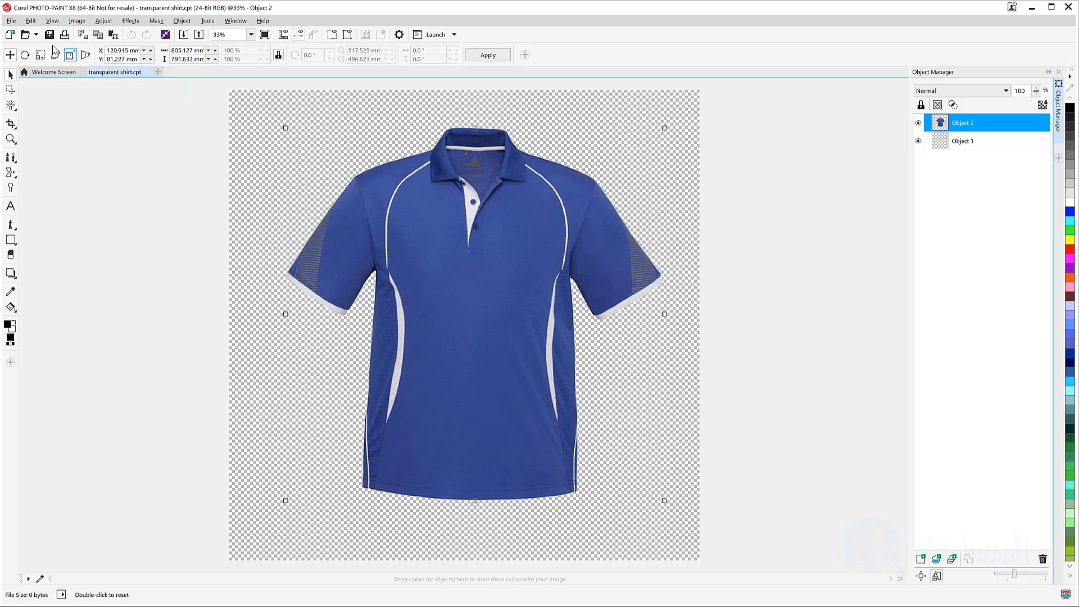
{"action": "left_click", "coordinate": [16, 21]}
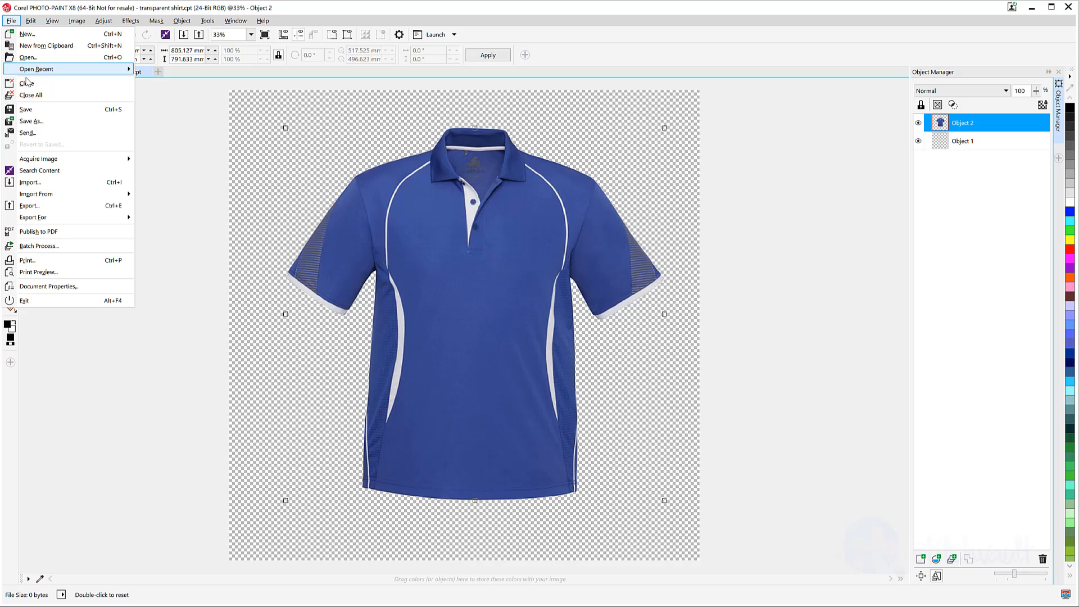
Crop the canvas to about 814 × 803 mm tightly around the polo.
{"action": "left_click", "coordinate": [37, 116]}
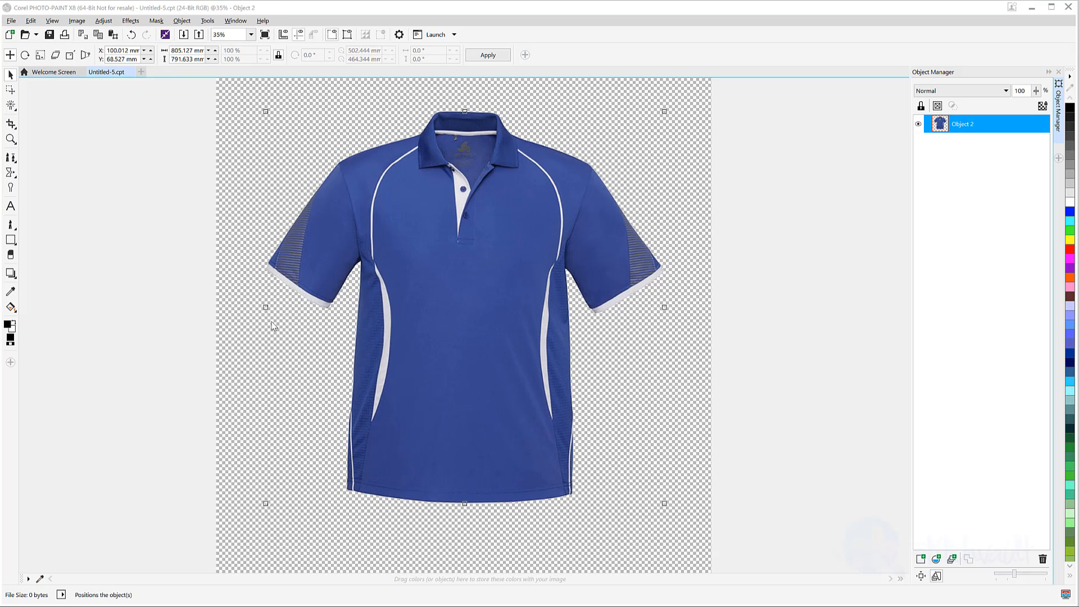
{"action": "left_click", "coordinate": [10, 123]}
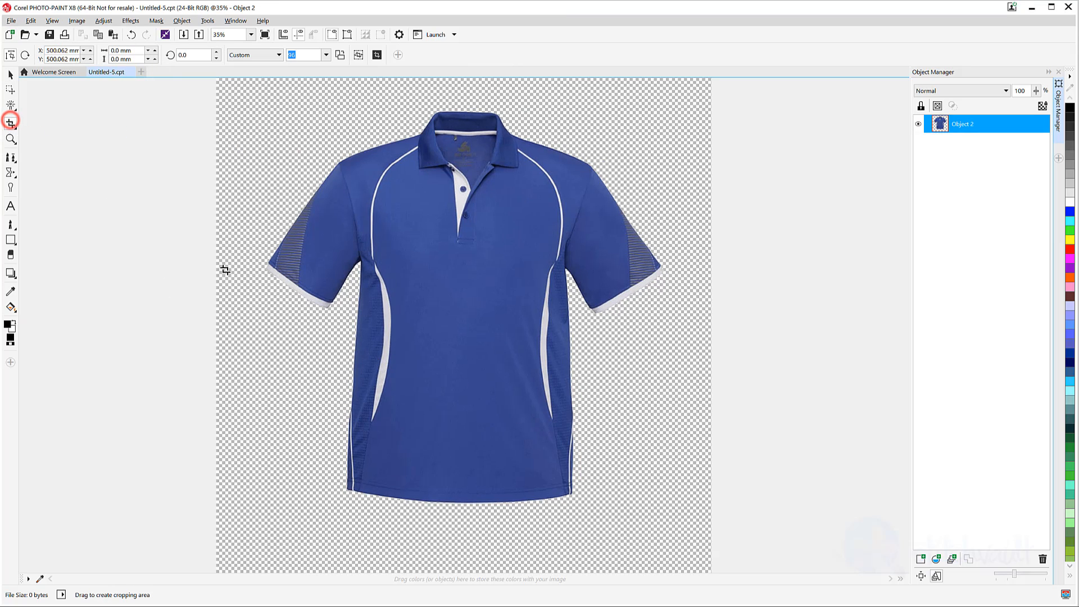
{"action": "left_click_drag", "start_coordinate": [261, 272], "coordinate": [666, 268]}
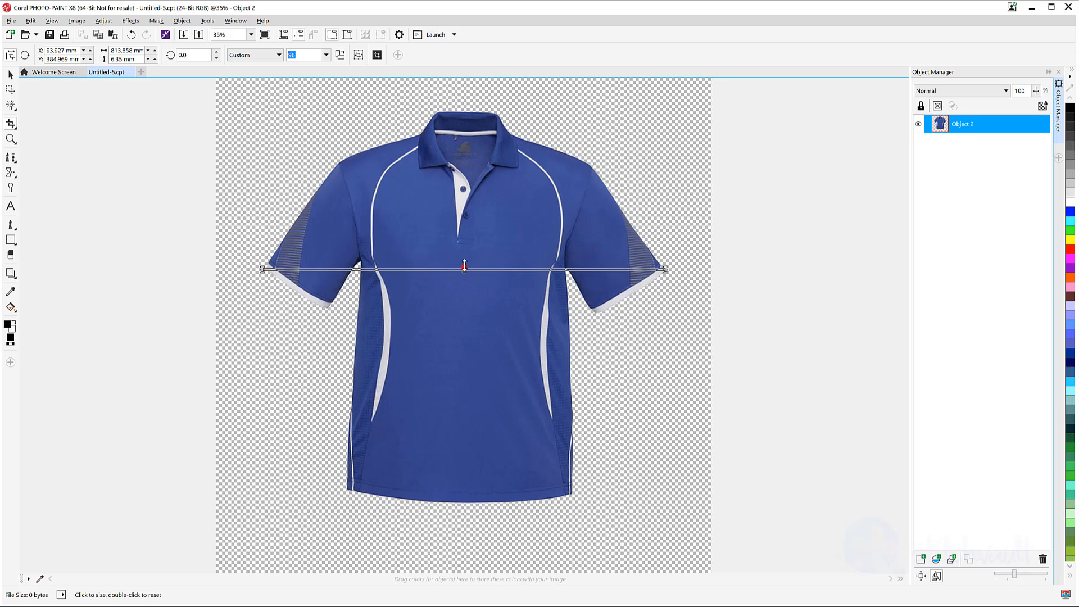
{"action": "left_click_drag", "start_coordinate": [464, 265], "coordinate": [474, 107]}
{"action": "left_click_drag", "start_coordinate": [463, 269], "coordinate": [455, 504]}
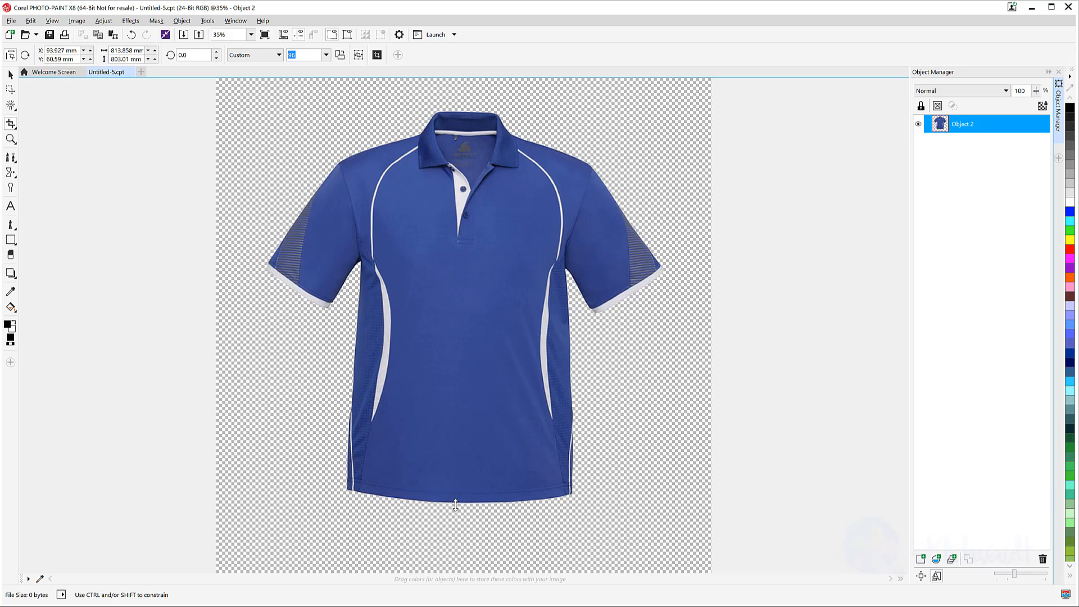
{"action": "double_click", "coordinate": [475, 311]}
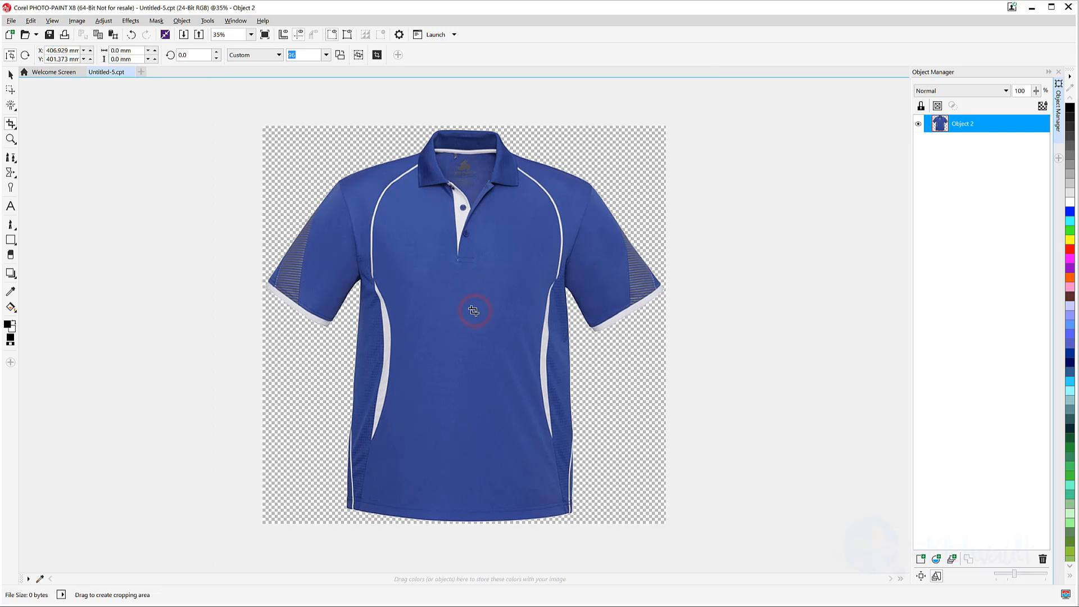
Export the image as a transparent PNG named 'blue and white', merging its objects.
{"action": "left_click", "coordinate": [11, 20]}
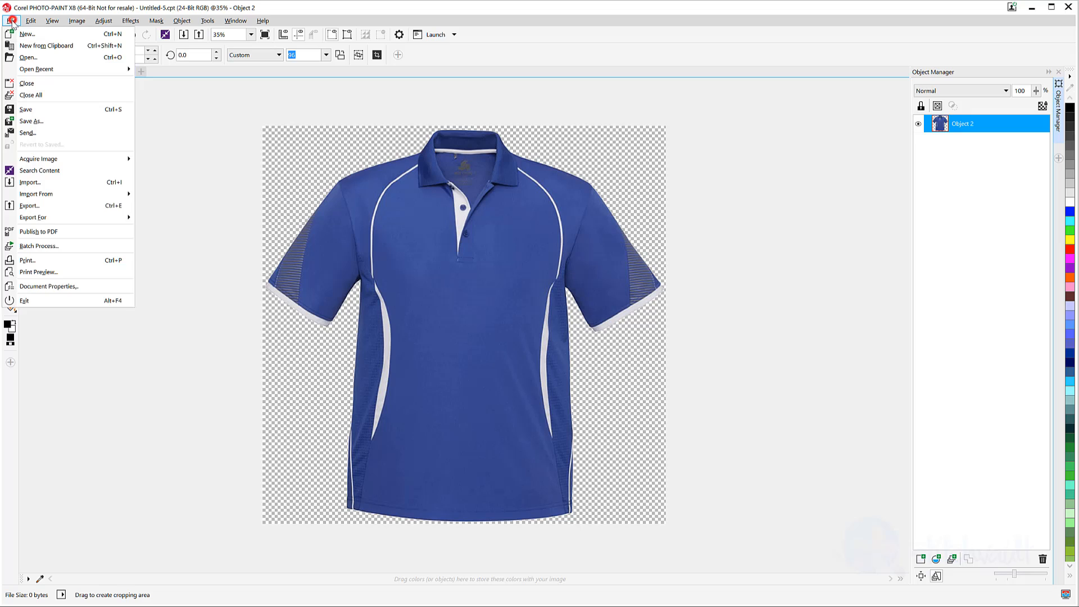
{"action": "left_click", "coordinate": [31, 121]}
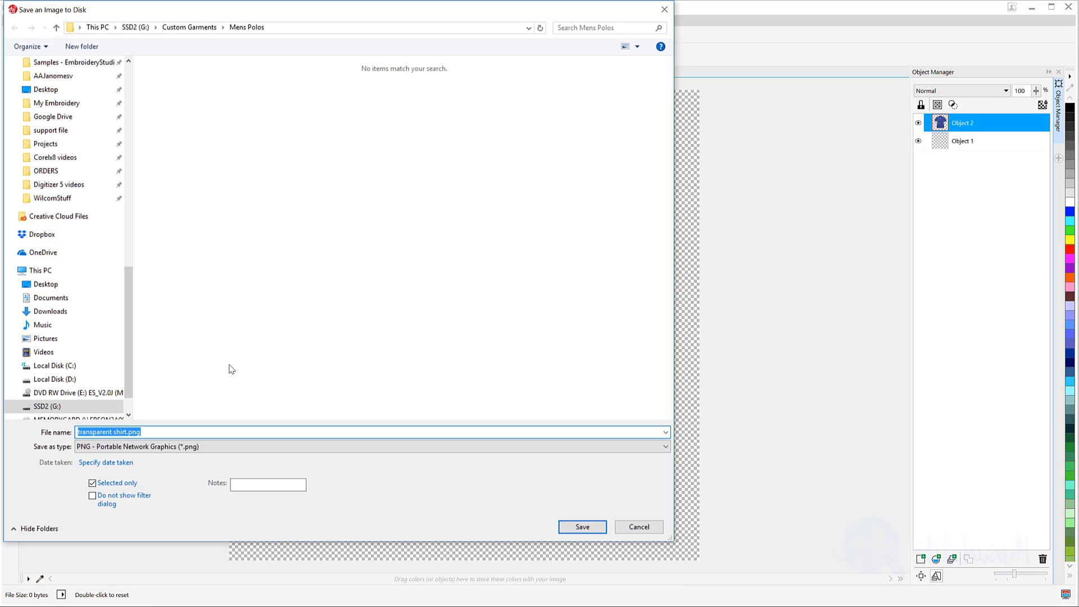
{"action": "type", "text": "b"}
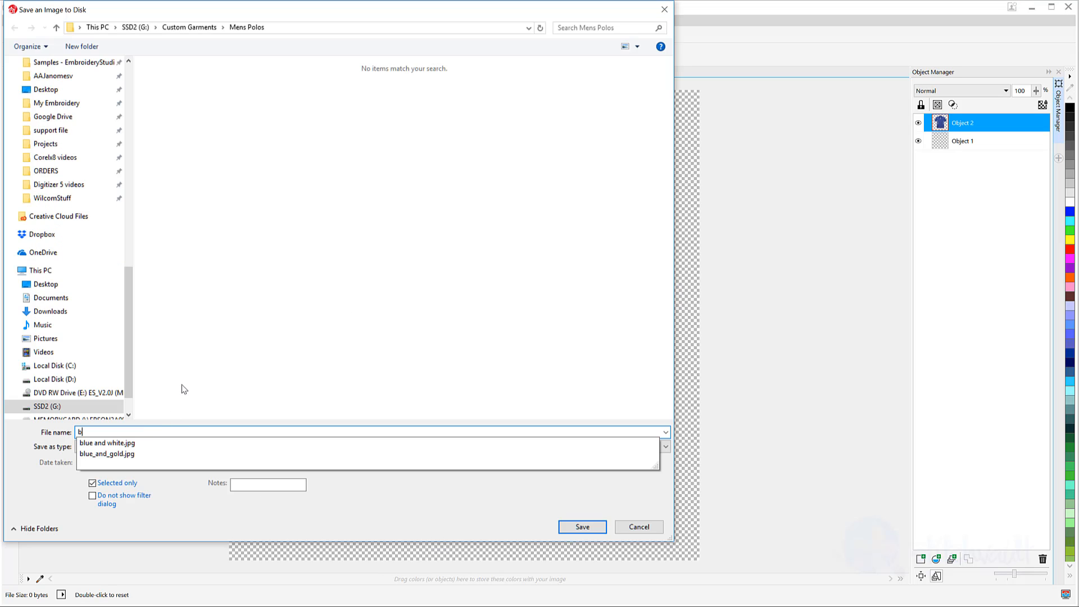
{"action": "type", "text": "lue and white"}
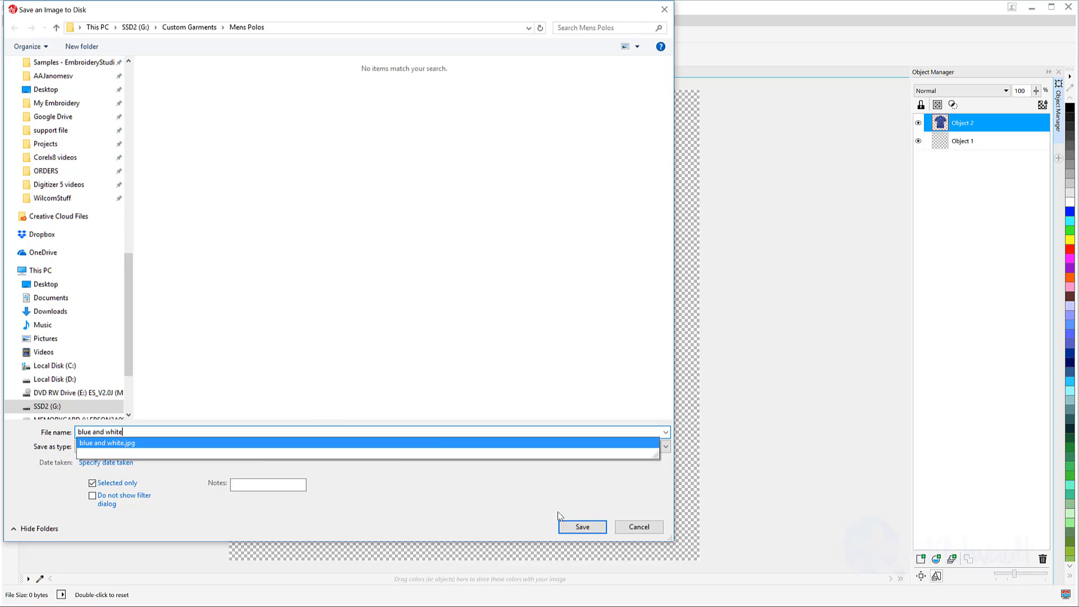
{"action": "left_click", "coordinate": [583, 528]}
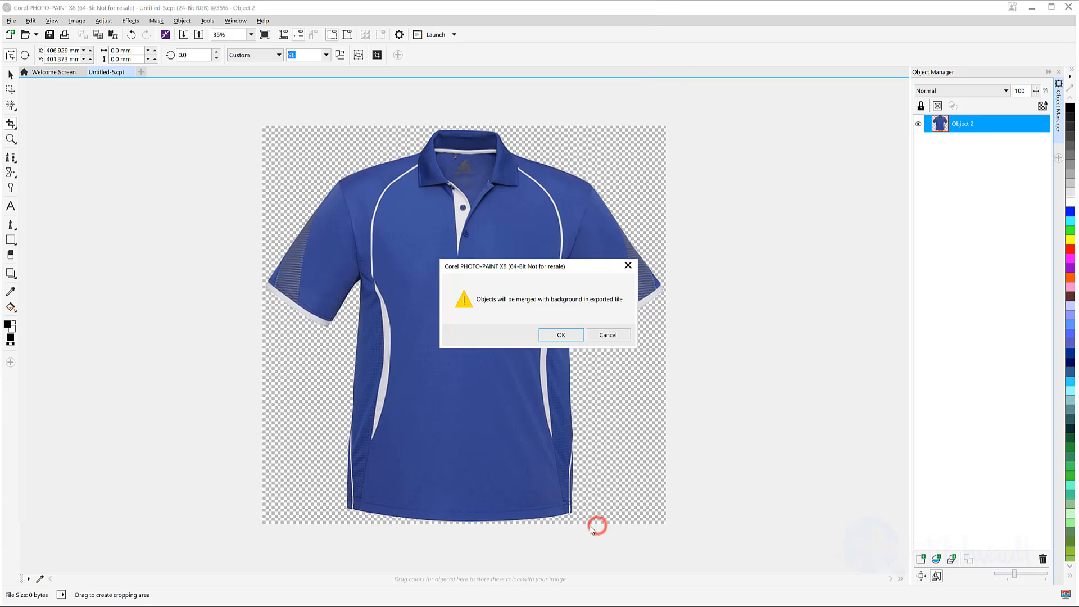
{"action": "left_click", "coordinate": [562, 335]}
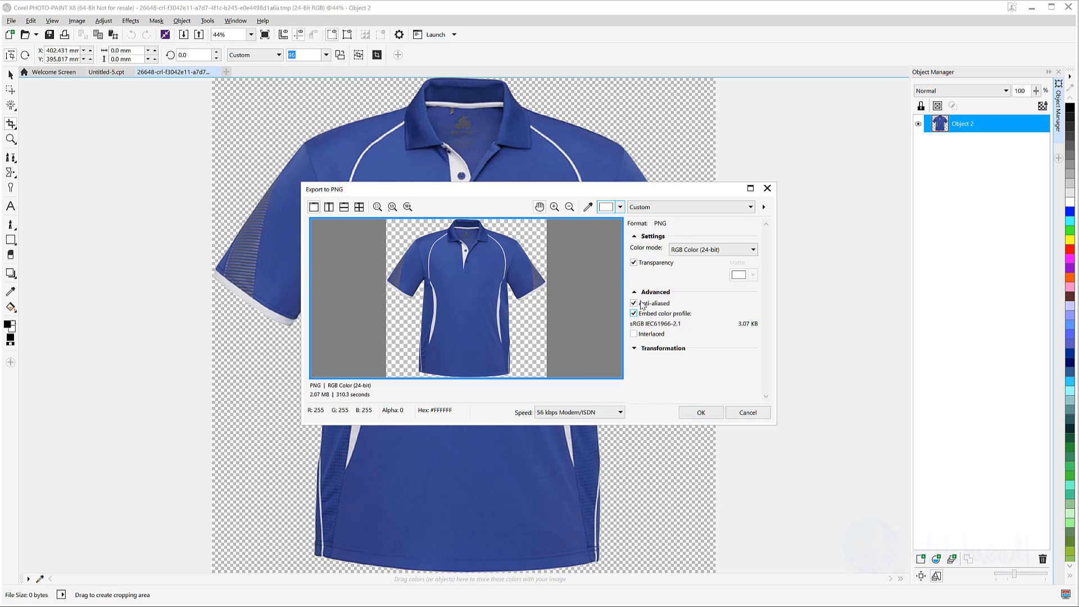
{"action": "left_click", "coordinate": [714, 409]}
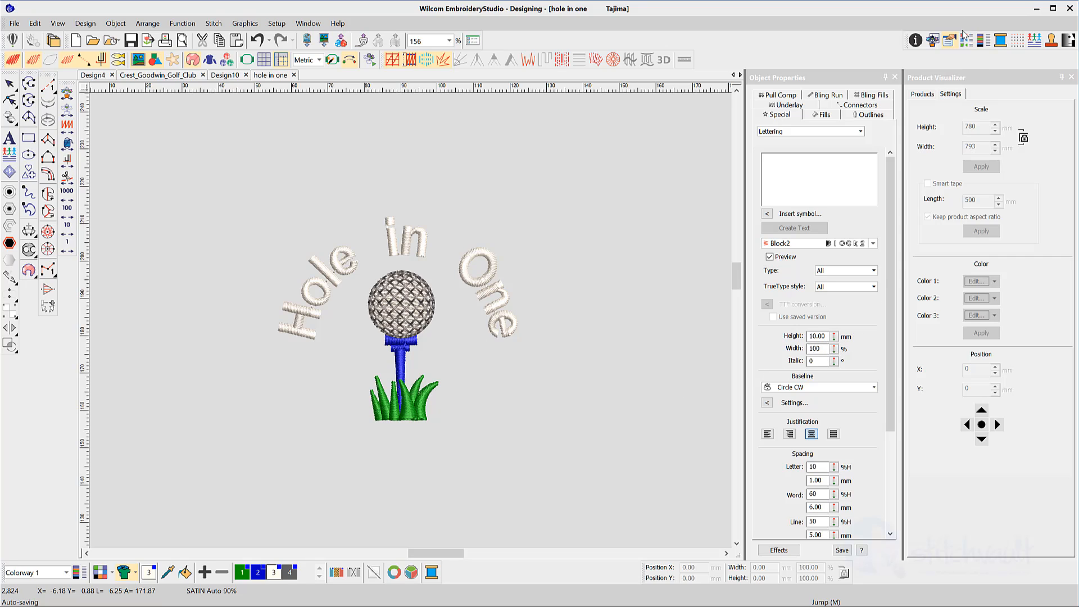
Load blue and white.png as a custom product in Product Visualizer.
{"action": "left_click", "coordinate": [923, 94]}
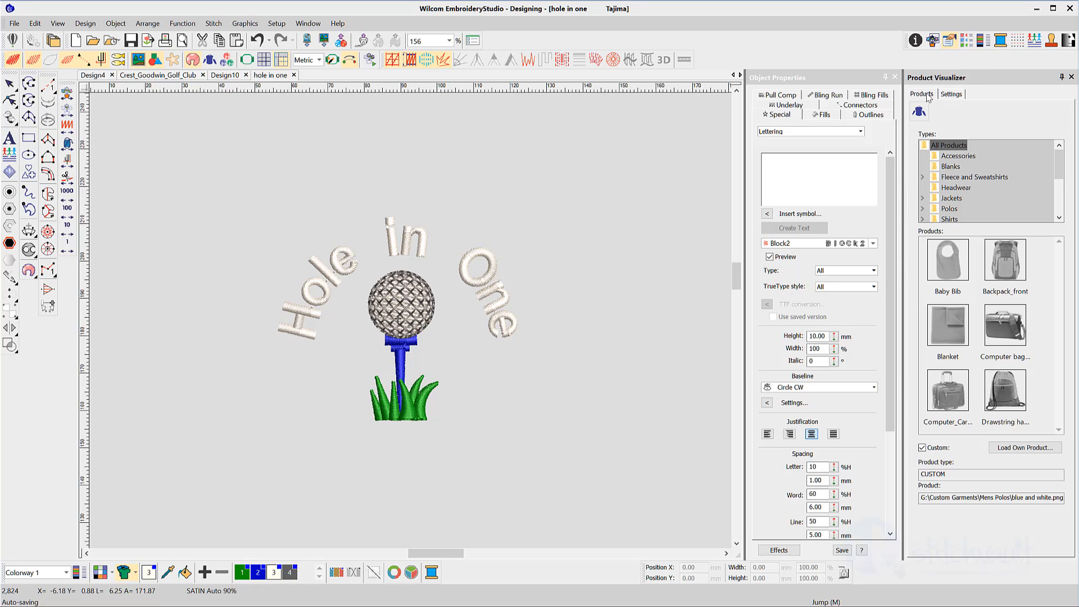
{"action": "left_click", "coordinate": [1026, 448]}
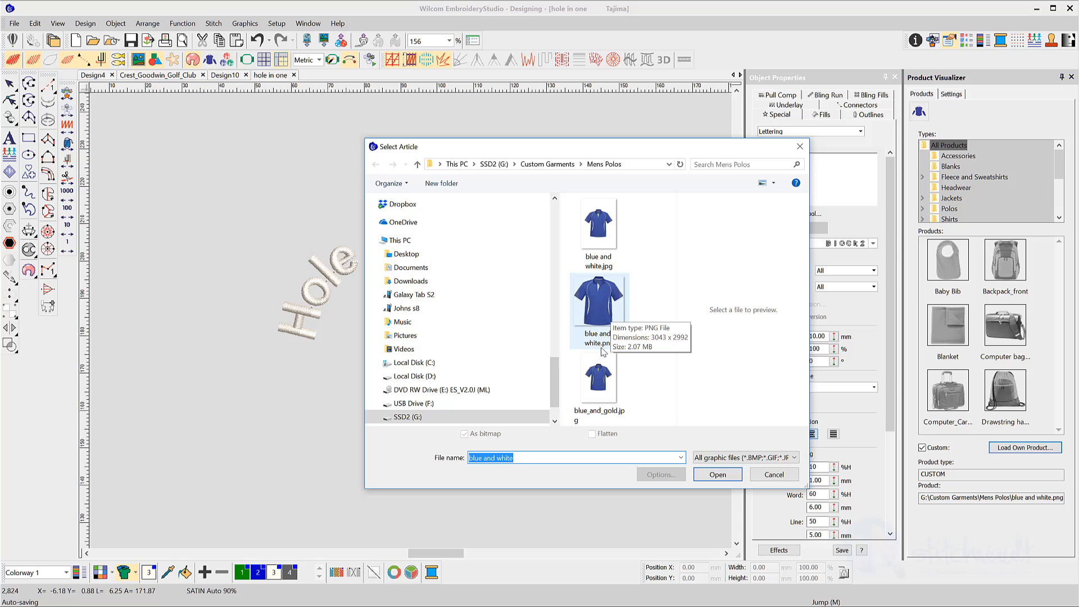
{"action": "left_click", "coordinate": [601, 317]}
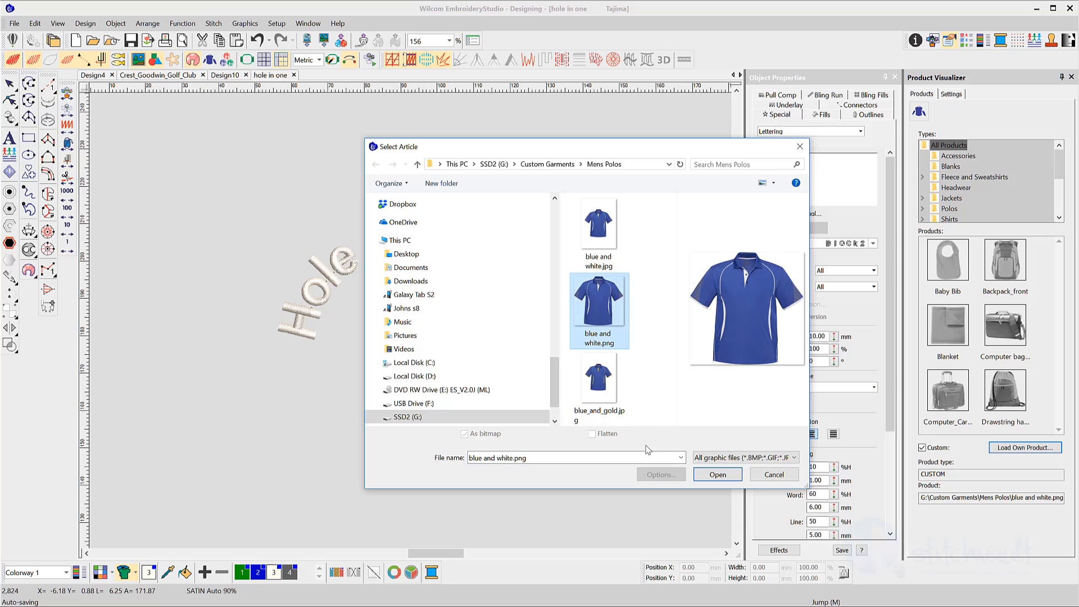
{"action": "left_click", "coordinate": [717, 474]}
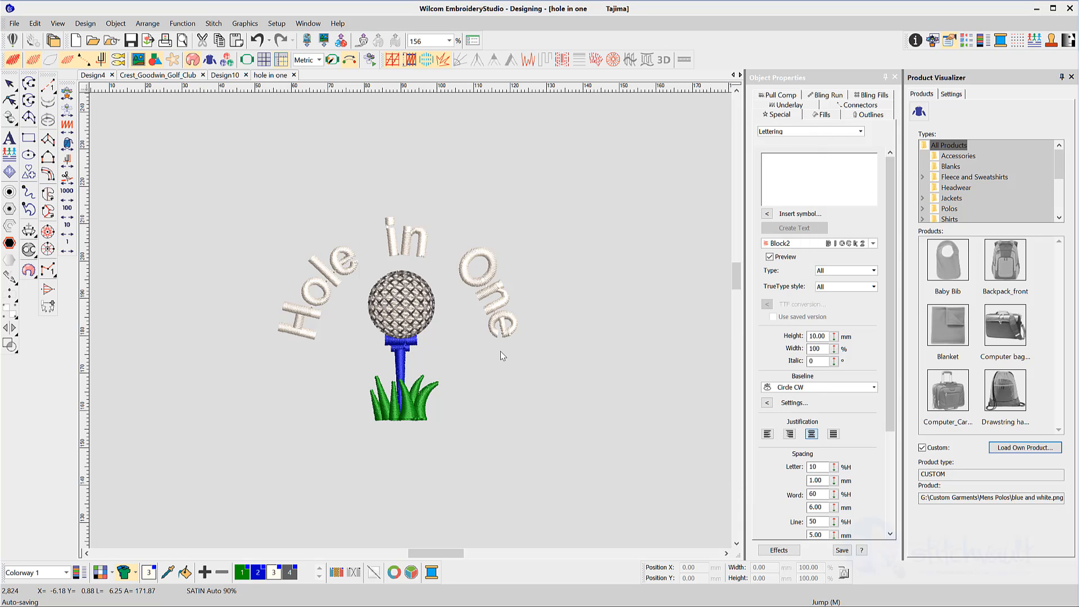
Select the whole Hole in One design and move it onto the polo's chest.
{"action": "scroll", "coordinate": [409, 319], "scroll_direction": "down", "scroll_amount": 5}
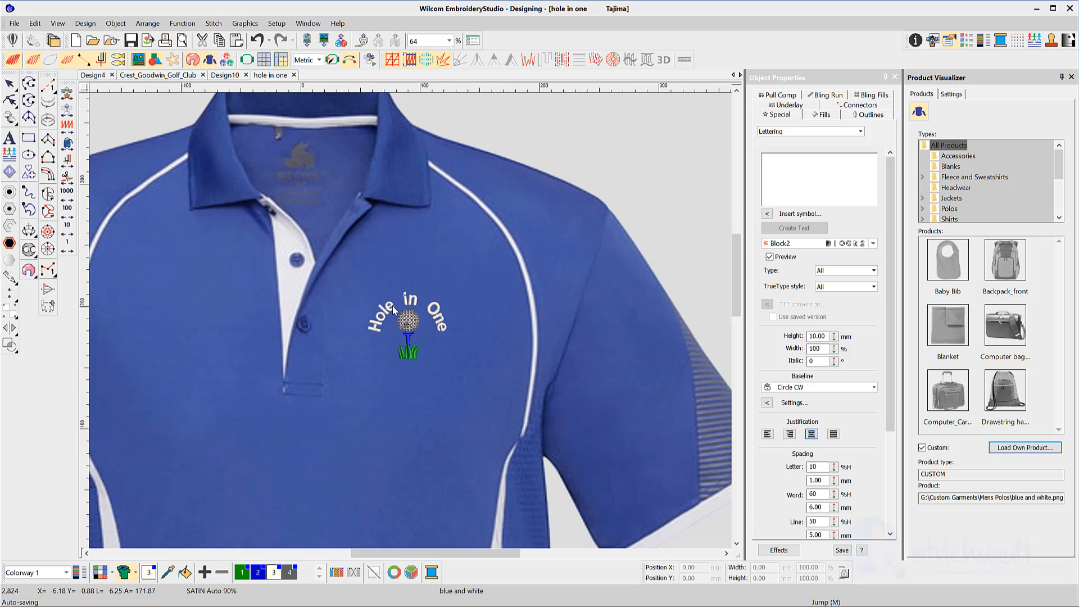
{"action": "scroll", "coordinate": [387, 304], "scroll_direction": "down", "scroll_amount": 1}
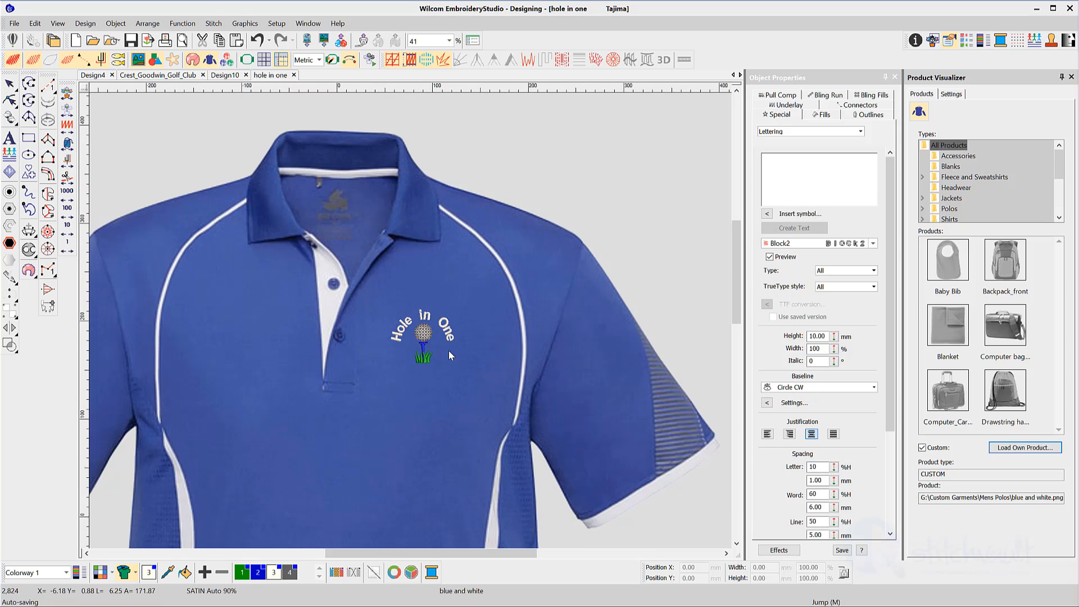
{"action": "left_click_drag", "start_coordinate": [356, 302], "coordinate": [475, 385]}
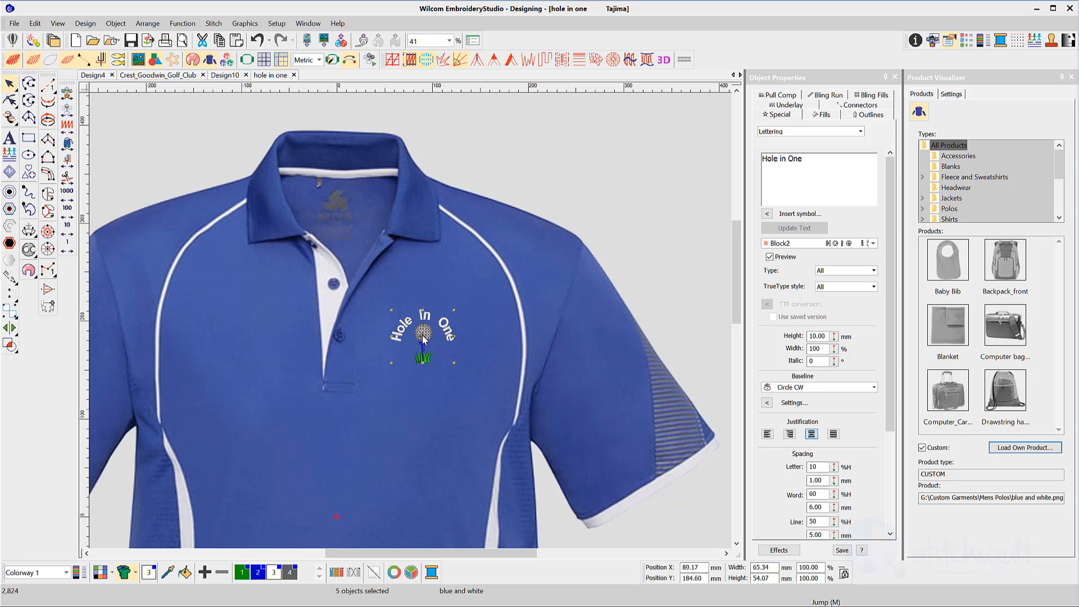
{"action": "left_click_drag", "start_coordinate": [424, 339], "coordinate": [460, 312]}
{"action": "scroll", "coordinate": [461, 228], "scroll_direction": "down", "scroll_amount": 1}
{"action": "left_click", "coordinate": [641, 262]}
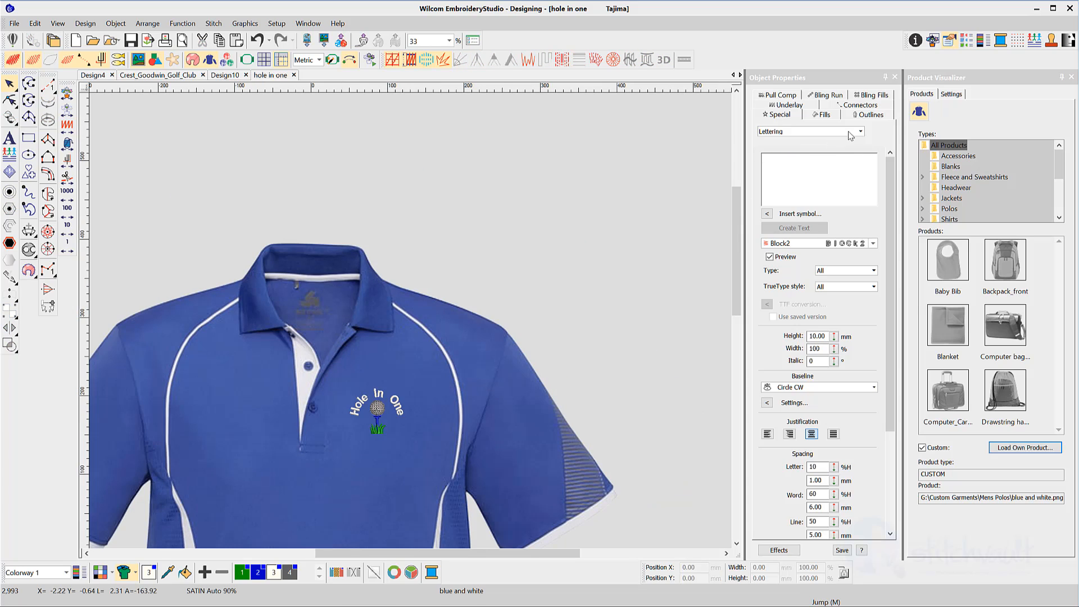
Turn on Smart tape and stretch it level across the polo's shoulders.
{"action": "left_click", "coordinate": [950, 95]}
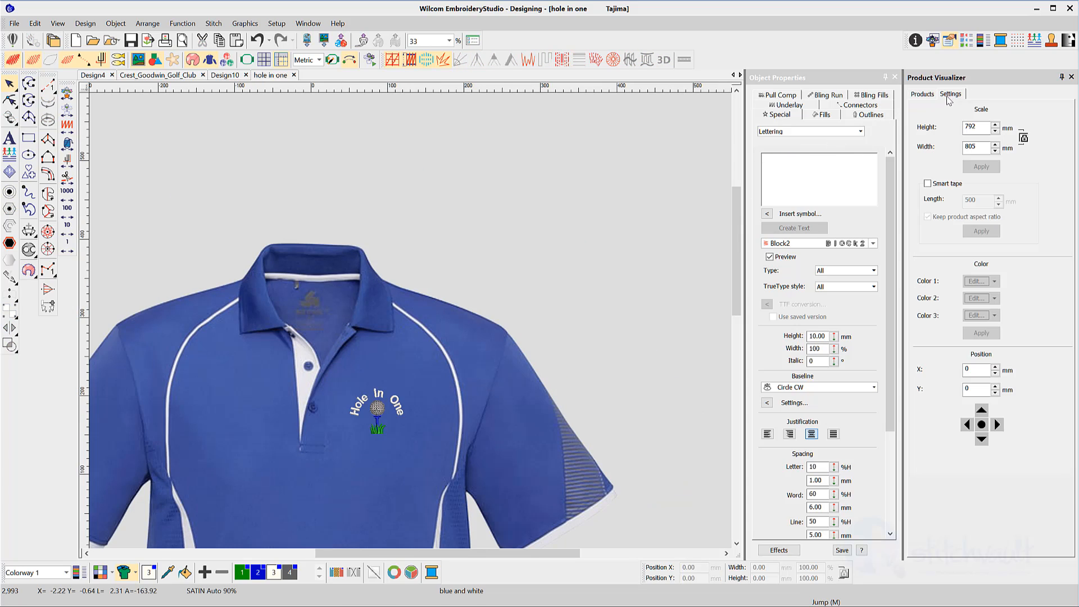
{"action": "left_click", "coordinate": [928, 184]}
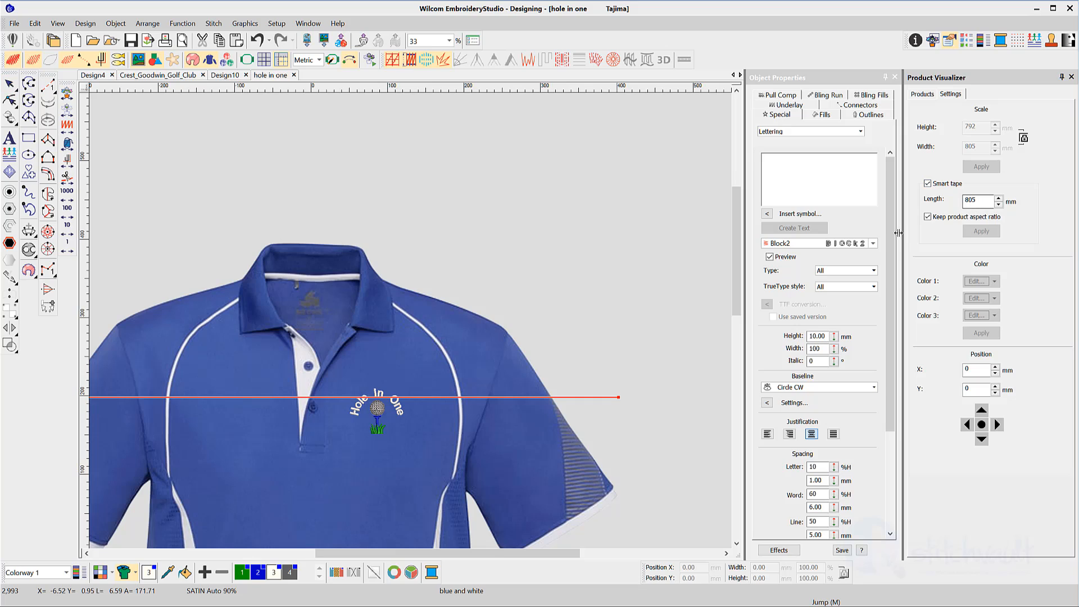
{"action": "scroll", "coordinate": [387, 316], "scroll_direction": "down", "scroll_amount": 1}
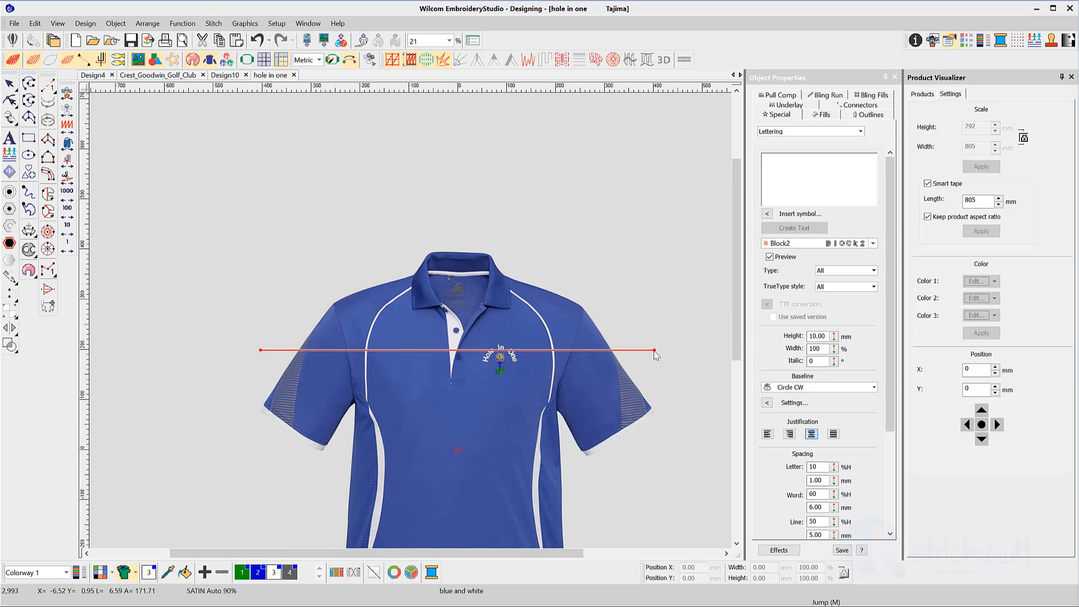
{"action": "left_click_drag", "start_coordinate": [654, 350], "coordinate": [585, 310]}
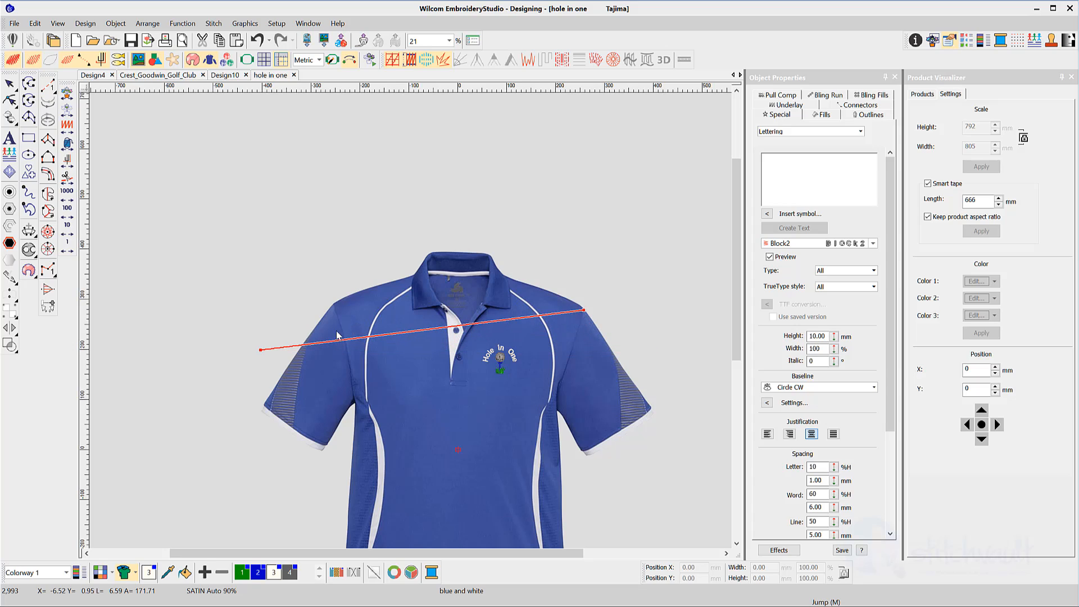
{"action": "left_click_drag", "start_coordinate": [261, 350], "coordinate": [335, 305]}
Set the tape length to 500 mm and apply it, rescaling the polo to 780 × 793 mm.
{"action": "double_click", "coordinate": [971, 200]}
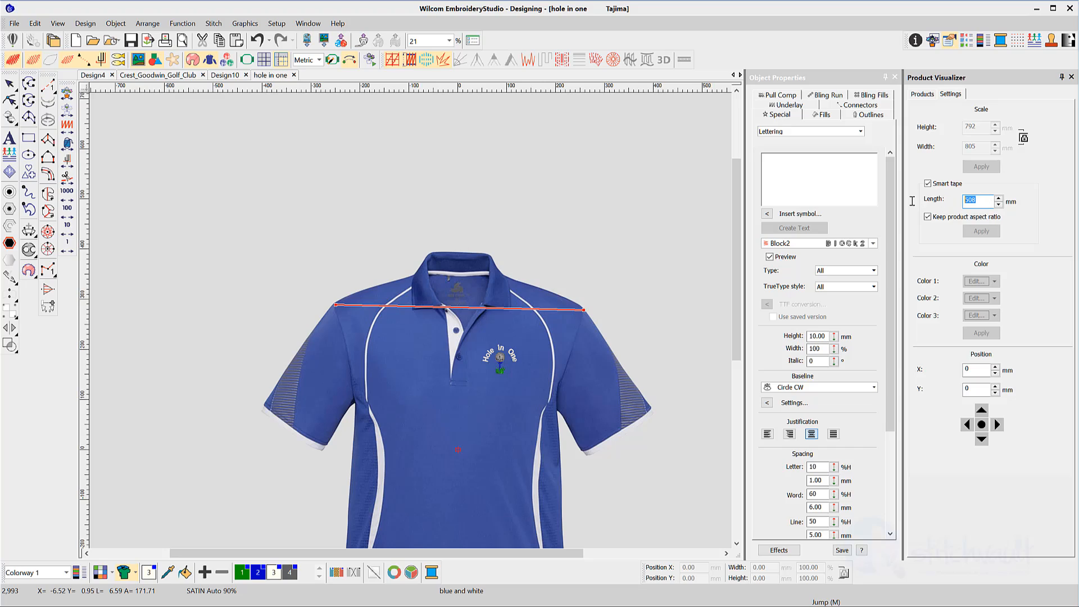
{"action": "type", "text": "500"}
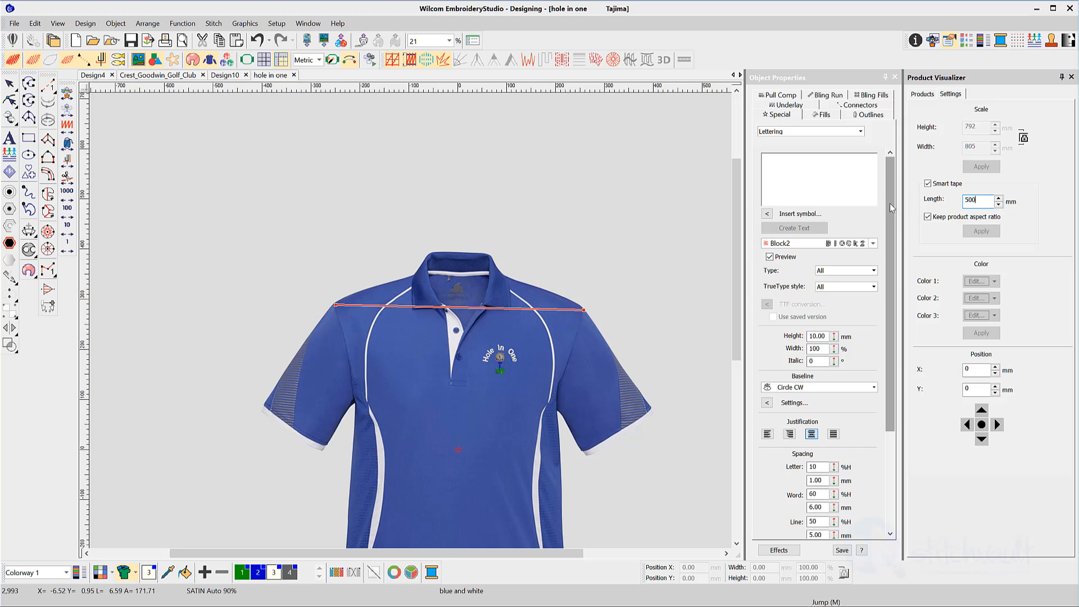
{"action": "key", "text": "Return"}
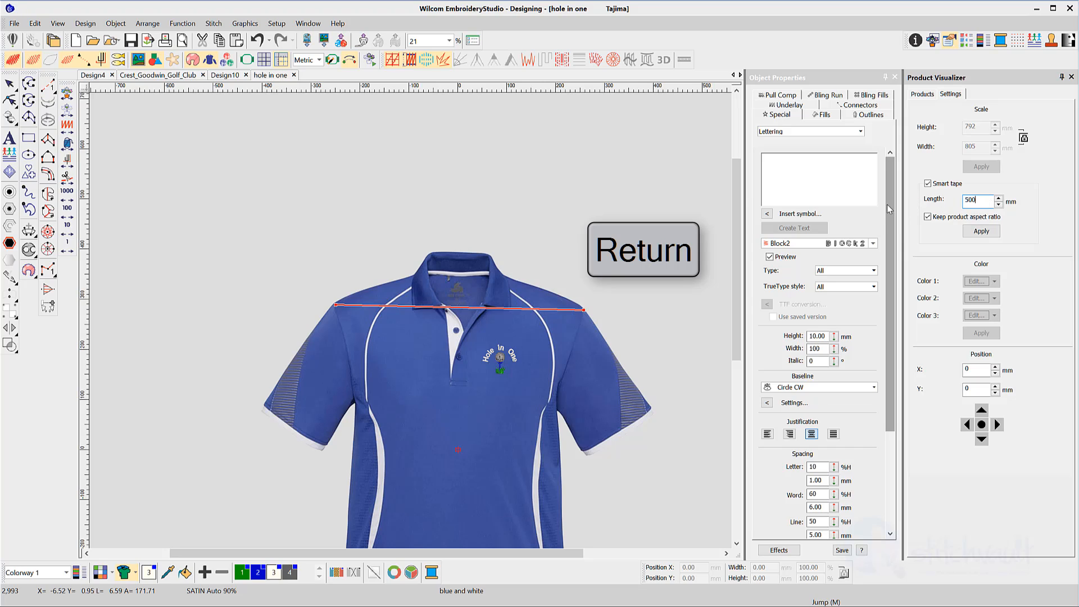
{"action": "left_click", "coordinate": [984, 232]}
{"action": "left_click", "coordinate": [928, 183]}
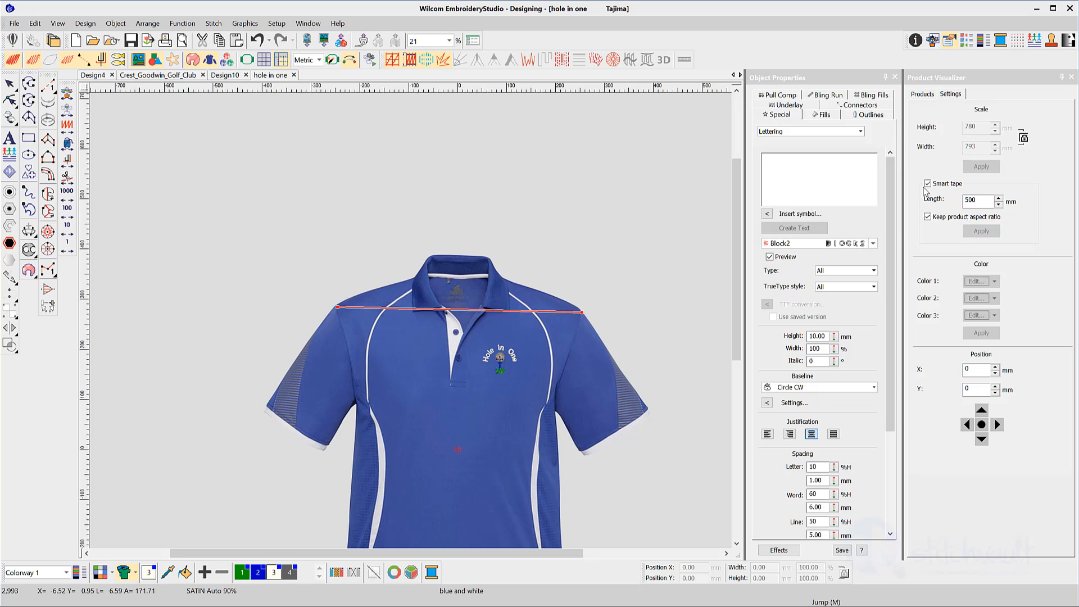
{"action": "scroll", "coordinate": [365, 450], "scroll_direction": "up", "scroll_amount": 3}
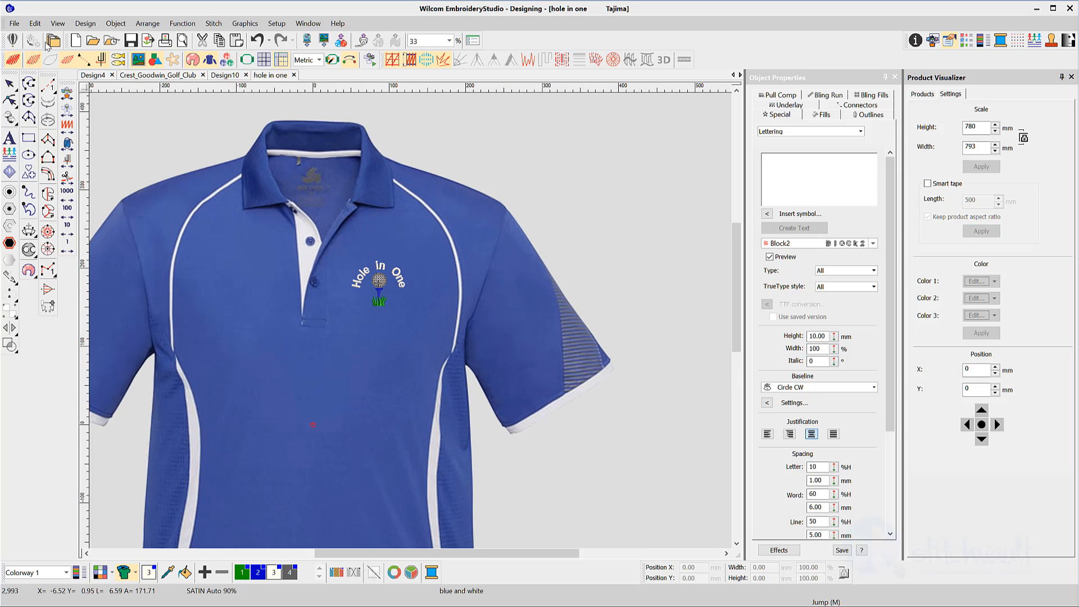
{"action": "left_click", "coordinate": [14, 23]}
In Print Preview, enable Product in the print options and display both approval sheet pages side by side.
{"action": "left_click", "coordinate": [63, 215]}
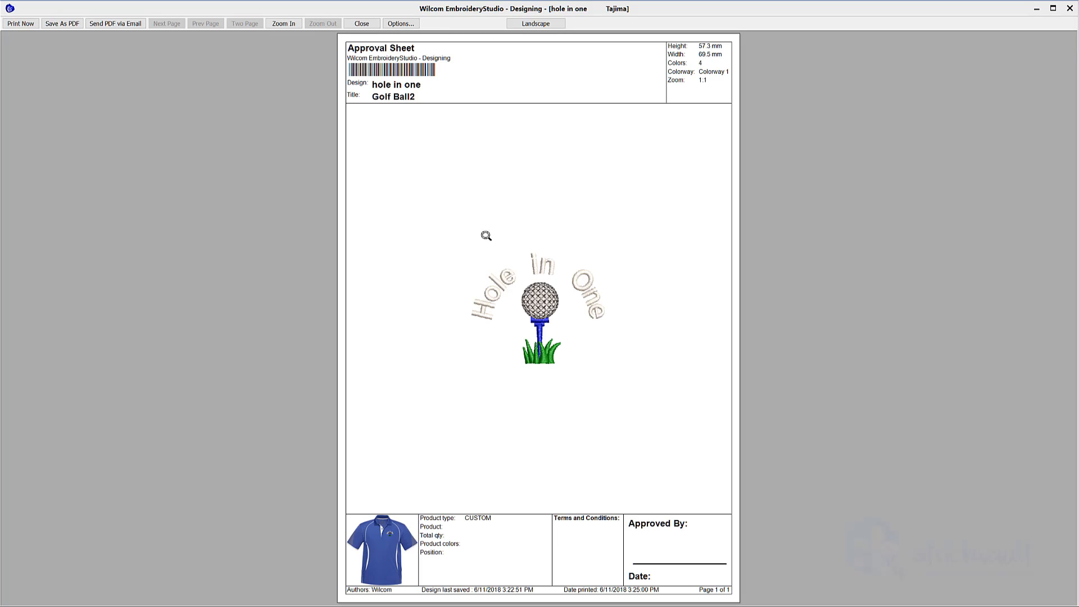
{"action": "left_click", "coordinate": [401, 24]}
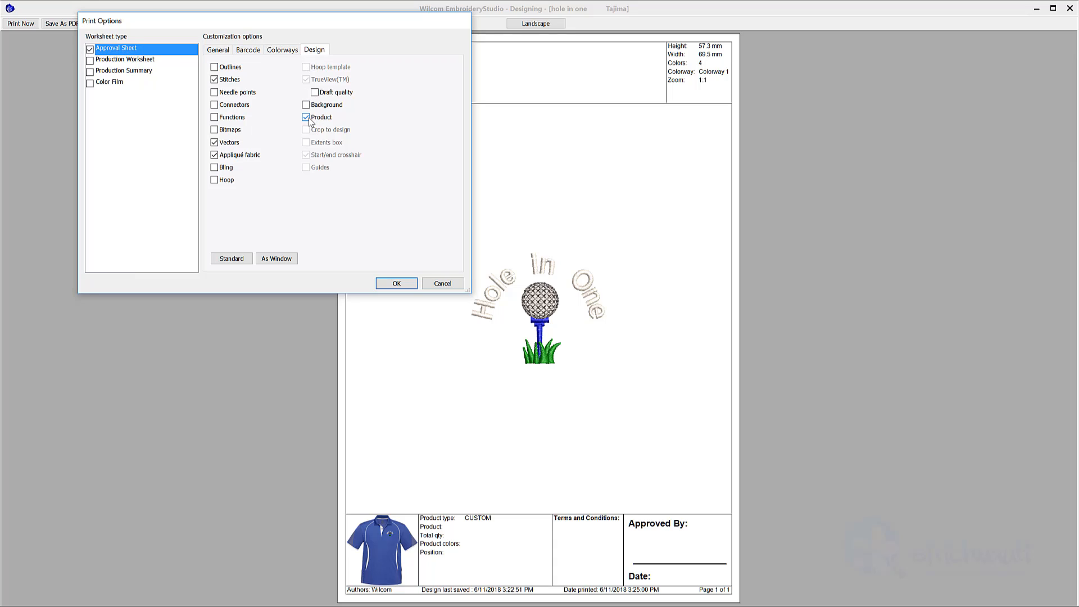
{"action": "left_click", "coordinate": [397, 283]}
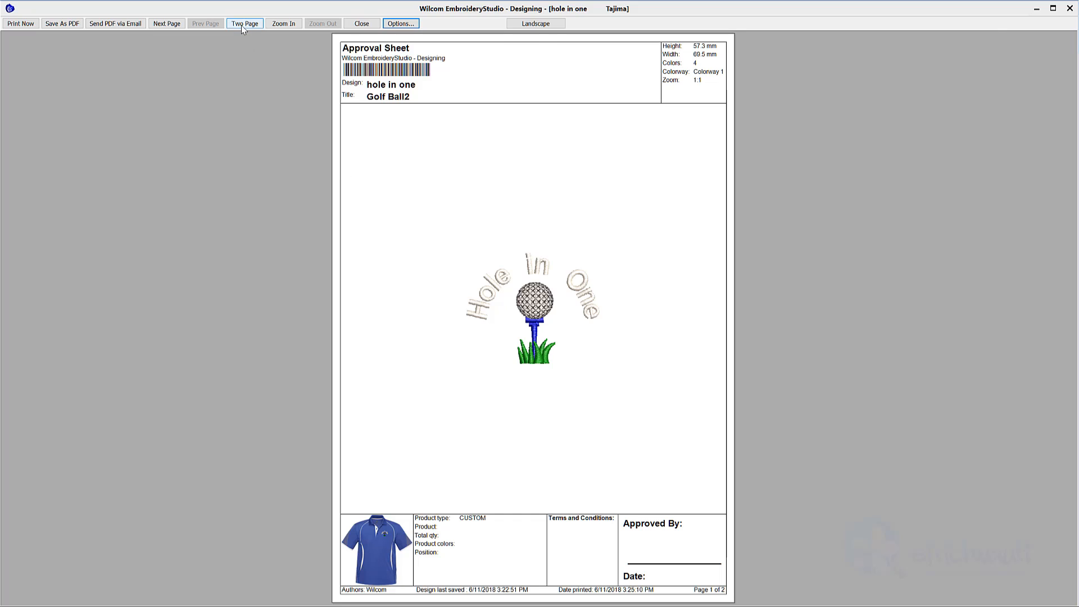
{"action": "left_click", "coordinate": [242, 25]}
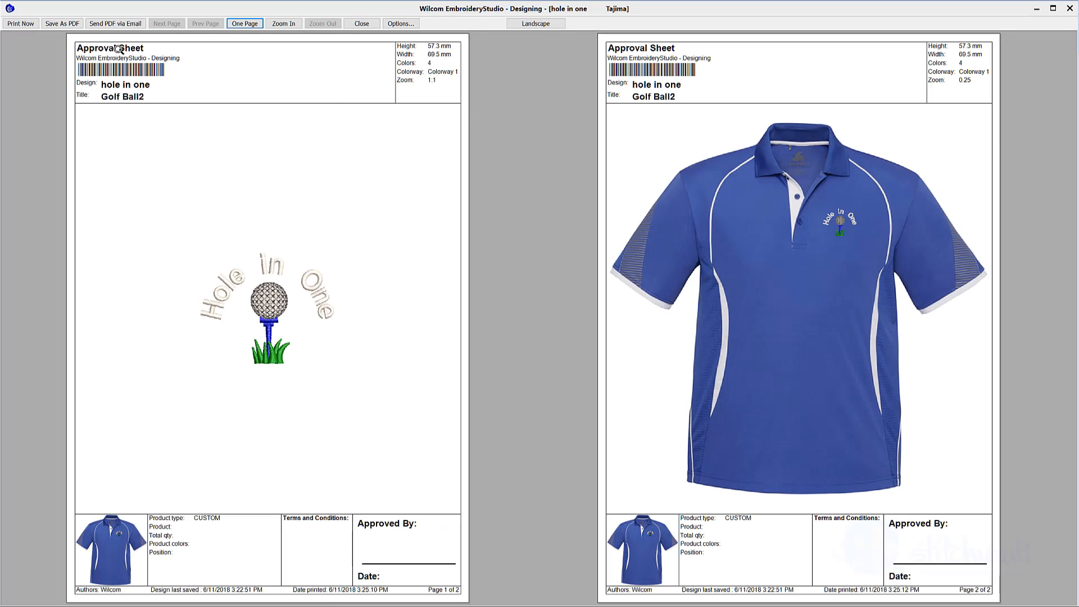